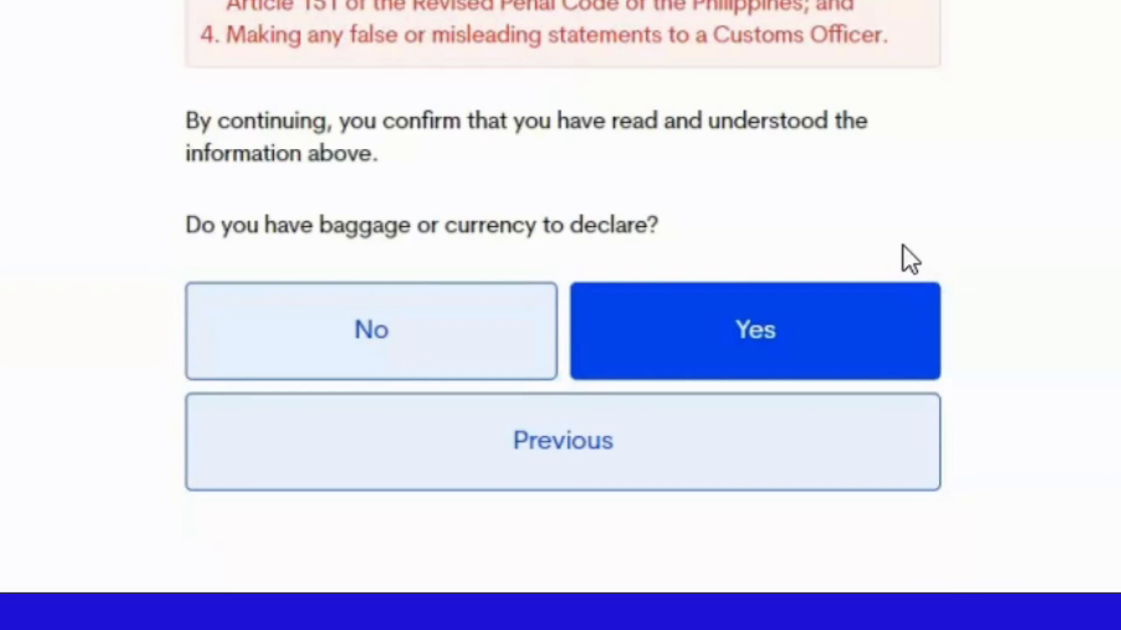
Confirm having baggage or currency to declare, and enter 2 accompanied family members below 18 and 2 aged 18 and above
click(844, 321)
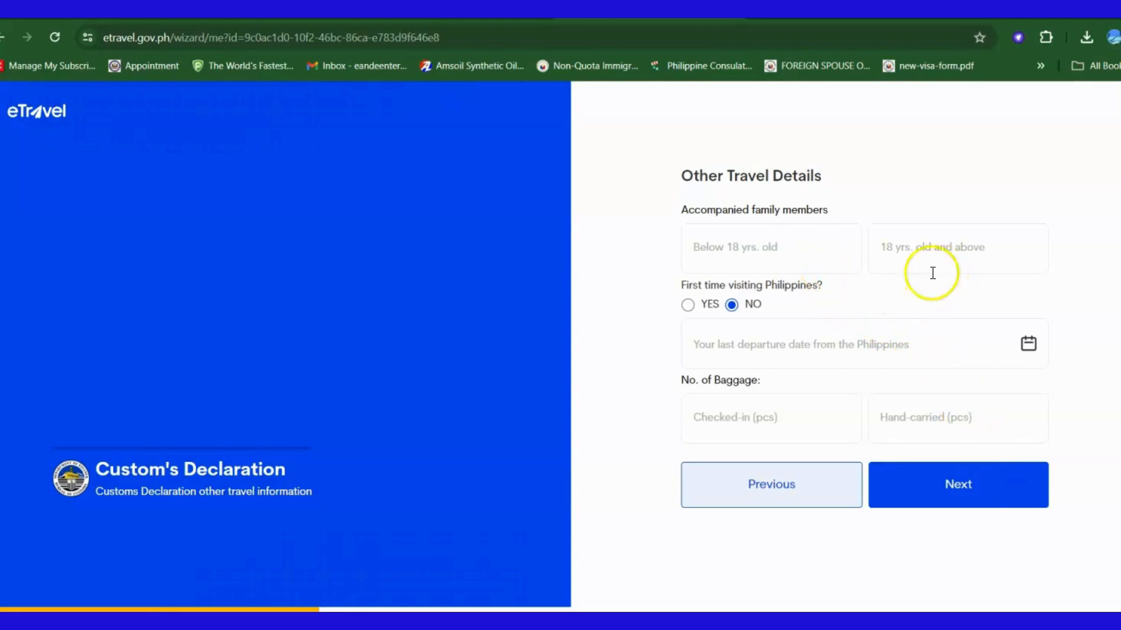
click(832, 255)
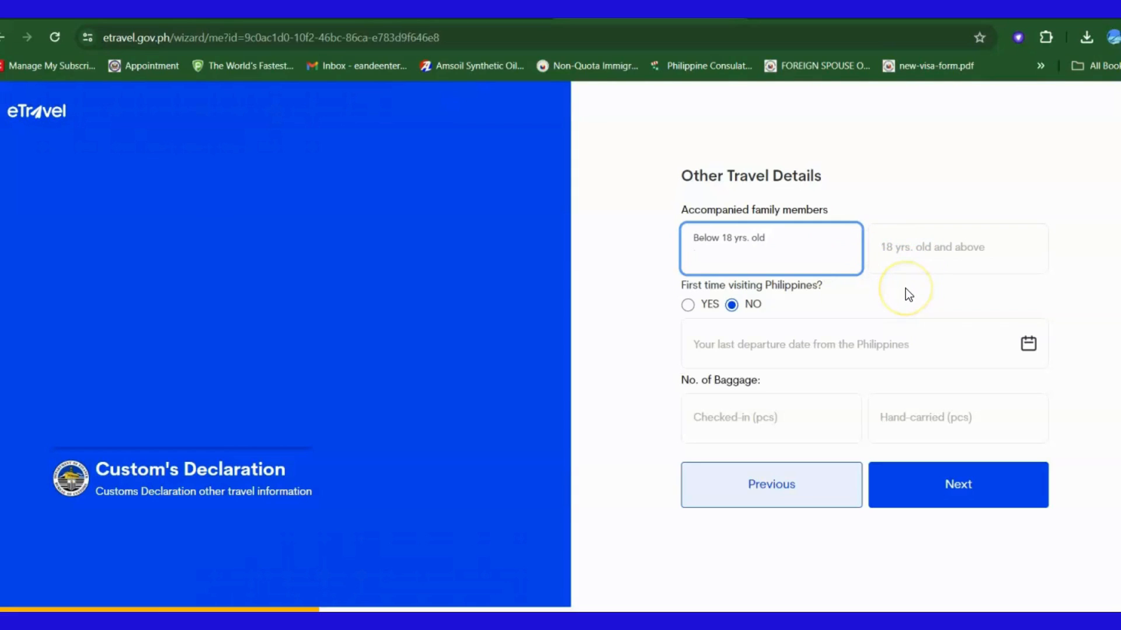
text(2)
click(923, 258)
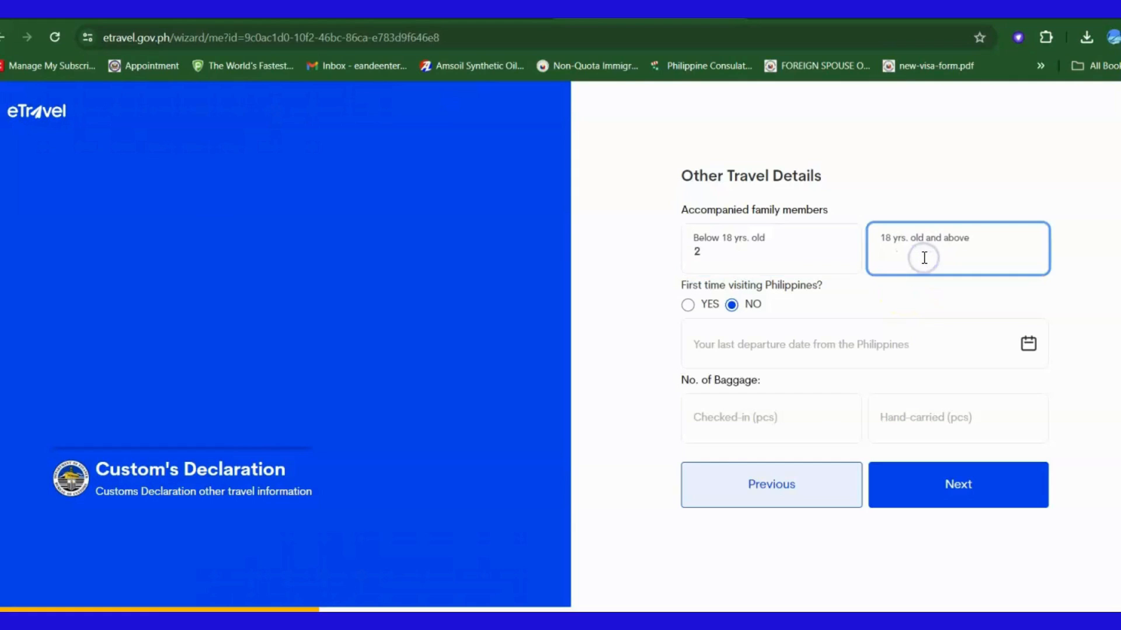
text(2)
click(1100, 306)
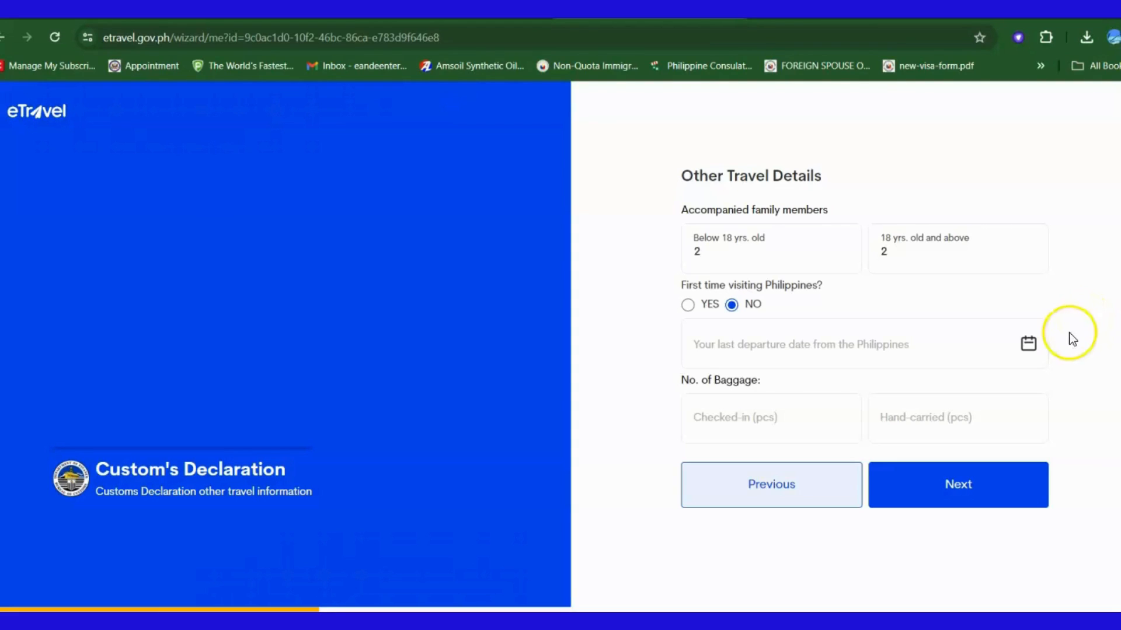
Set the last departure date from the Philippines to May 4, 2023
click(1038, 355)
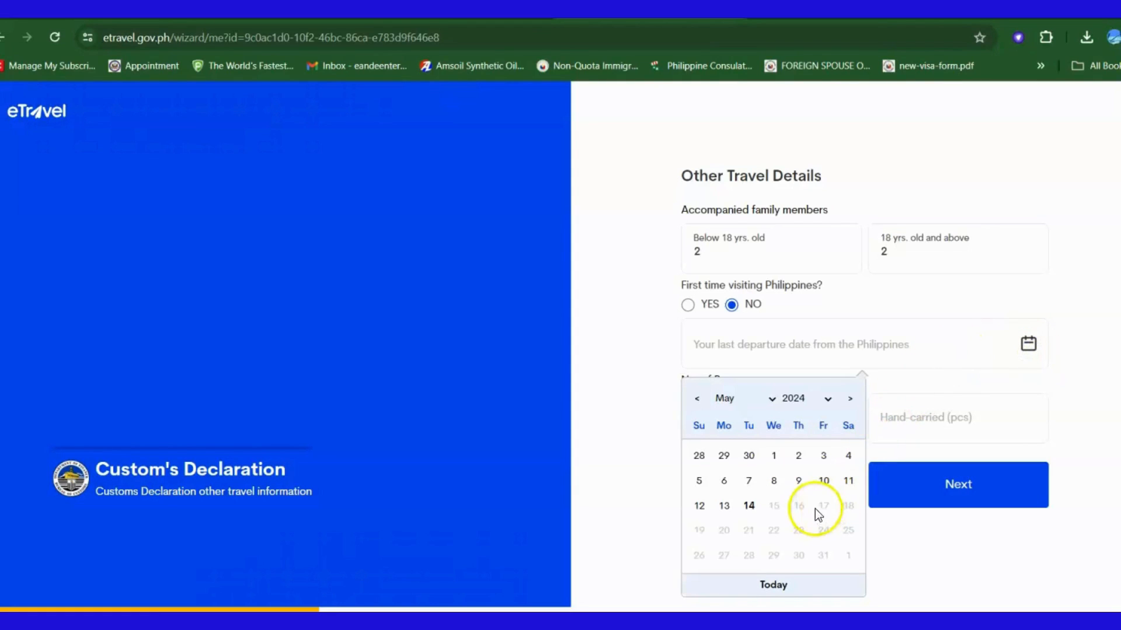
click(831, 399)
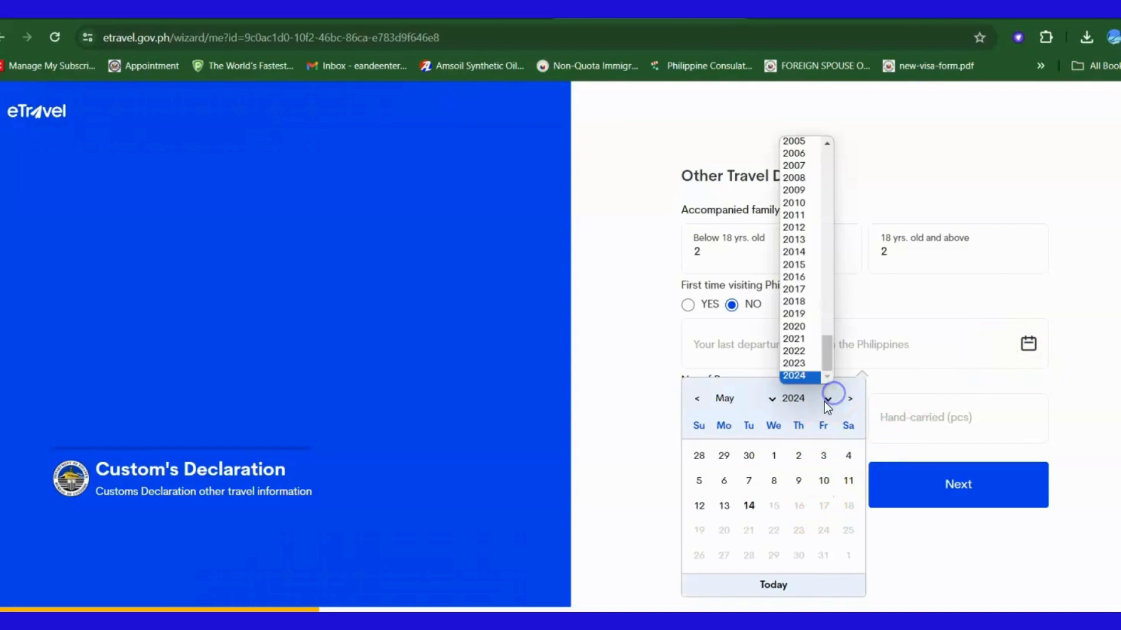
click(810, 363)
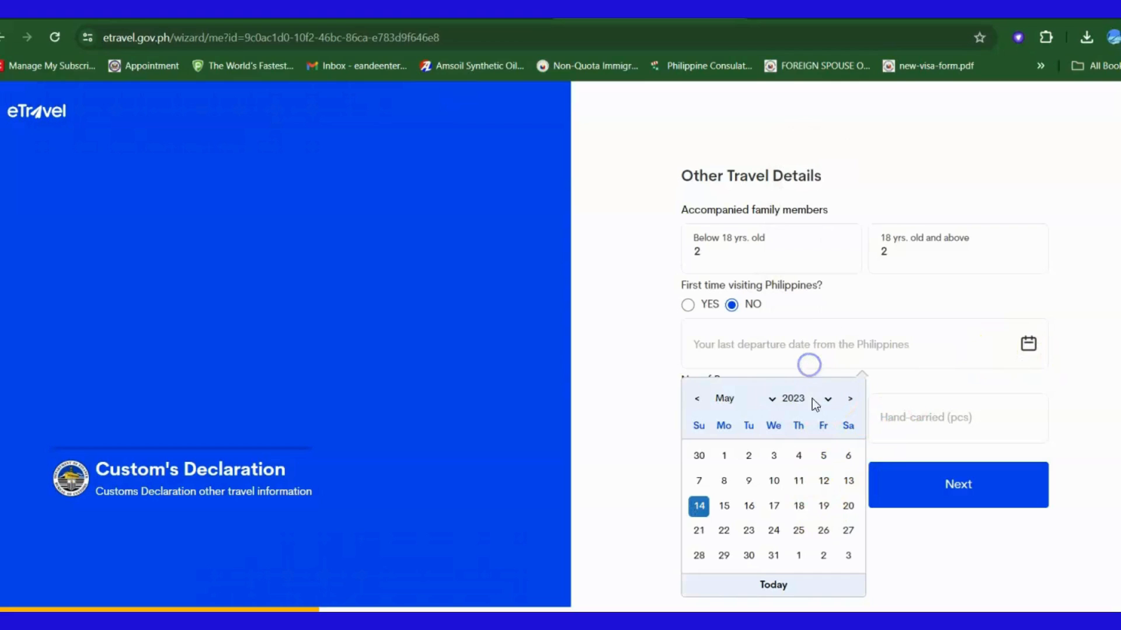
click(809, 457)
Enter 2 checked-in and 1 hand-carried pieces of baggage, and continue to the general declaration
click(781, 420)
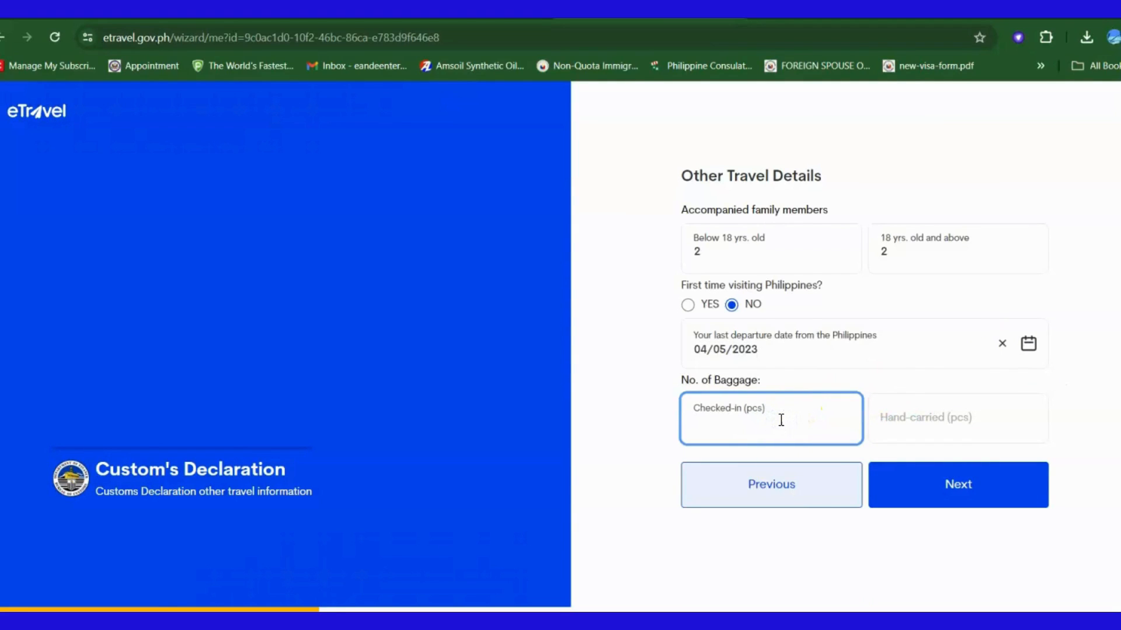
text(2)
click(892, 424)
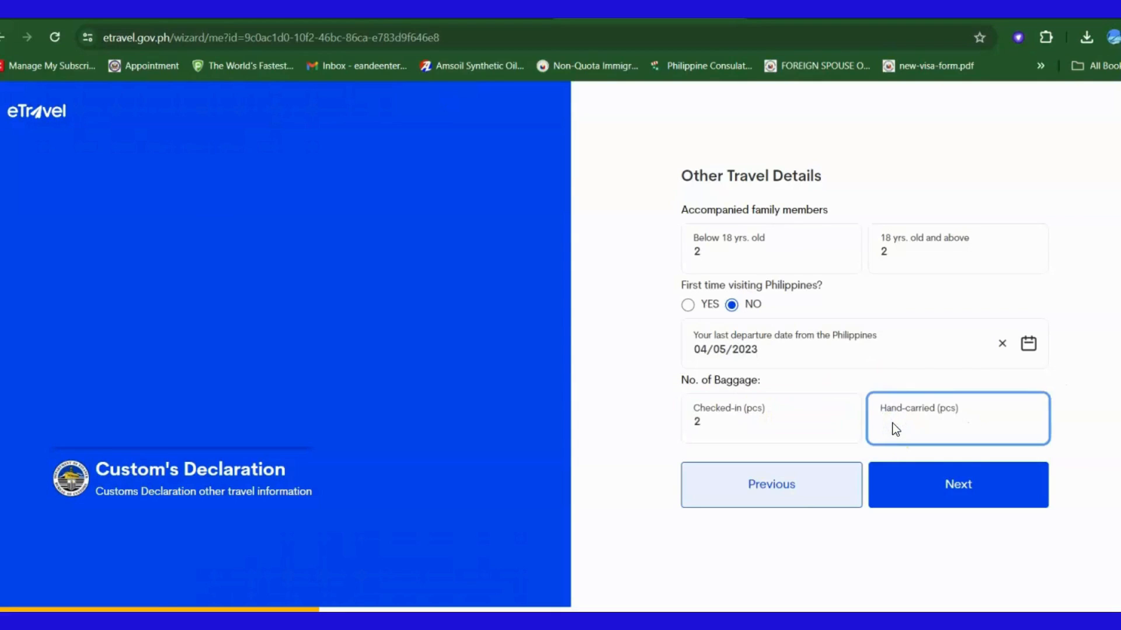
text(1)
click(1084, 498)
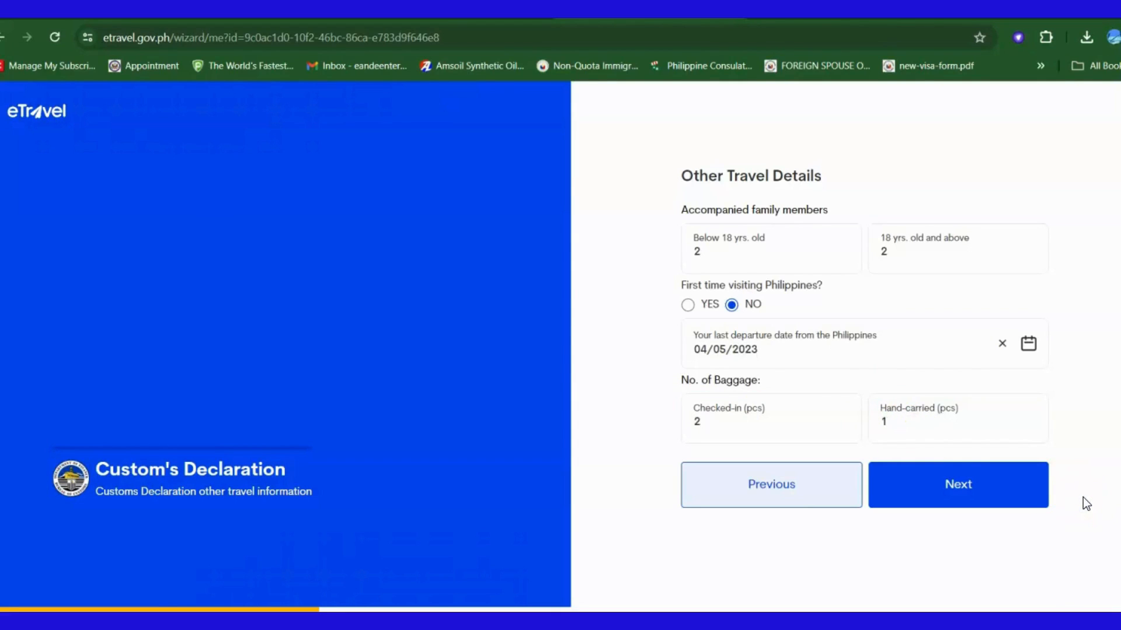
click(1035, 500)
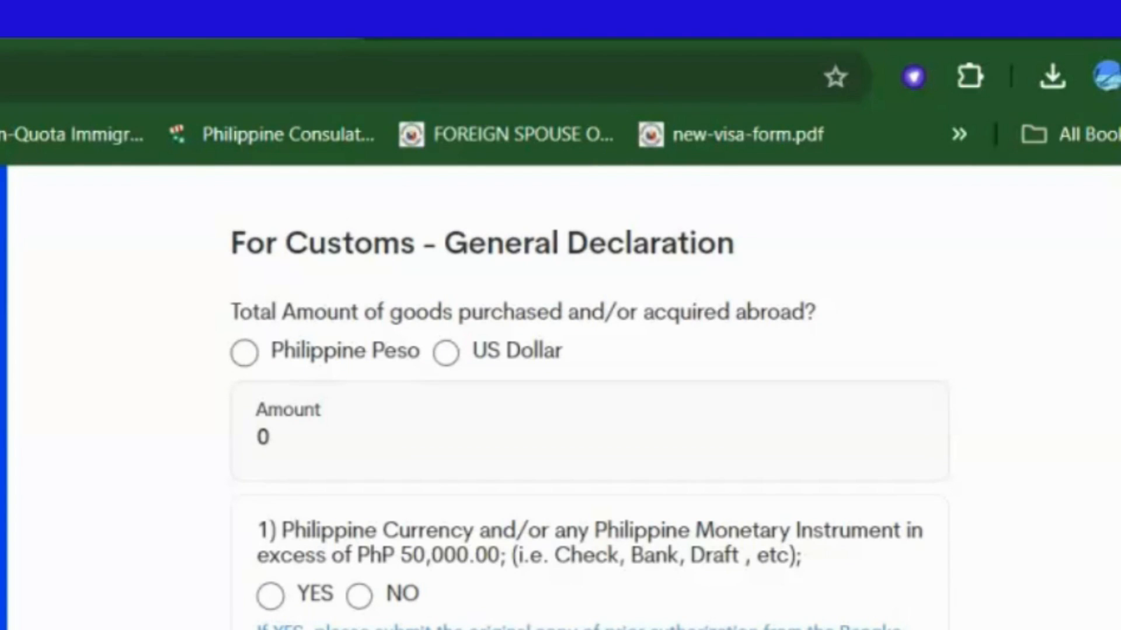
Declare the total amount of goods acquired abroad as 300 in US Dollar
click(446, 354)
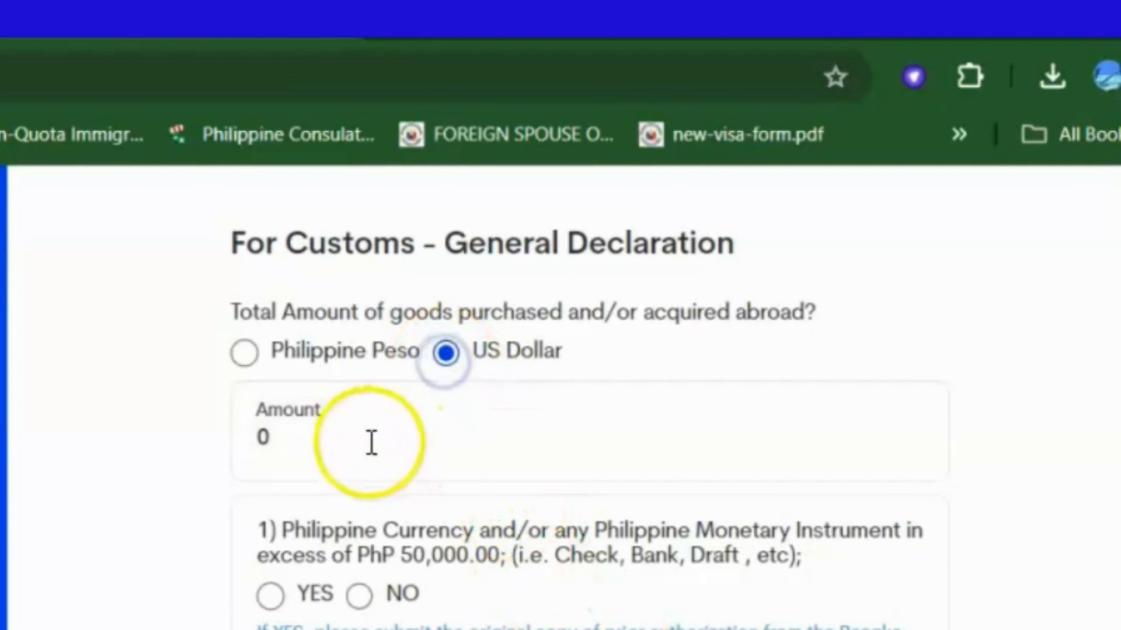
drag(372, 442, 239, 437)
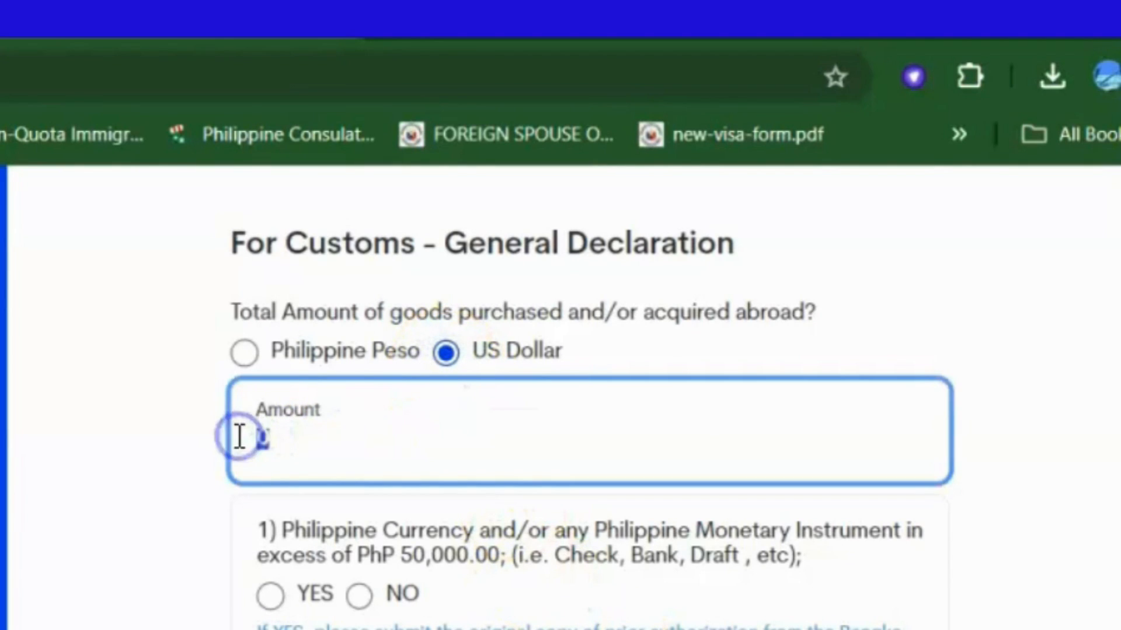
text(300)
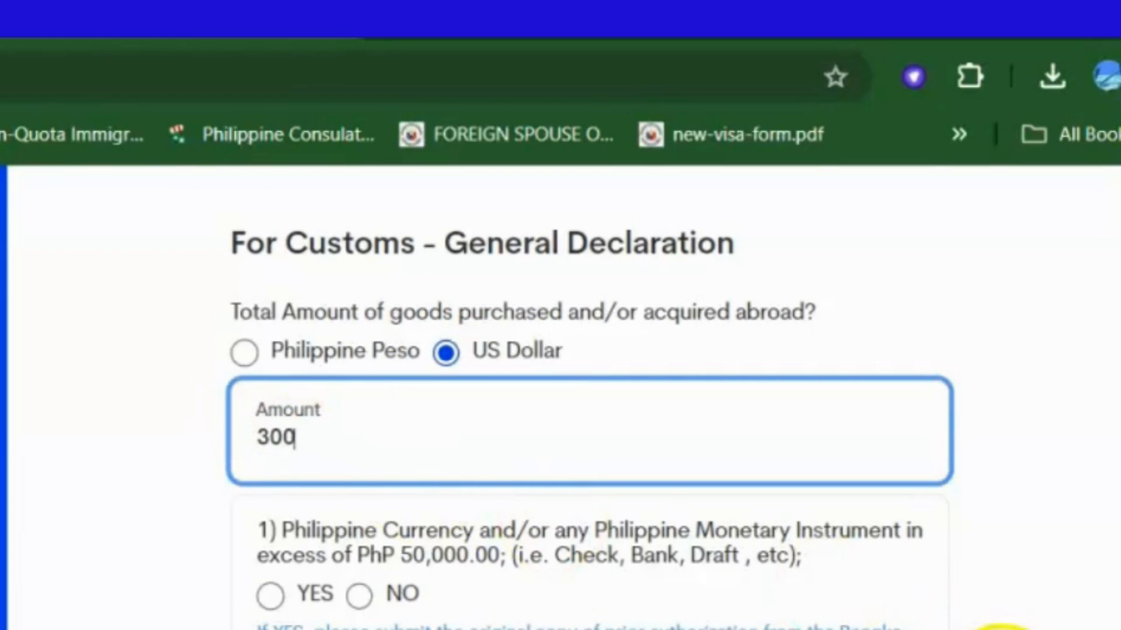
click(1002, 629)
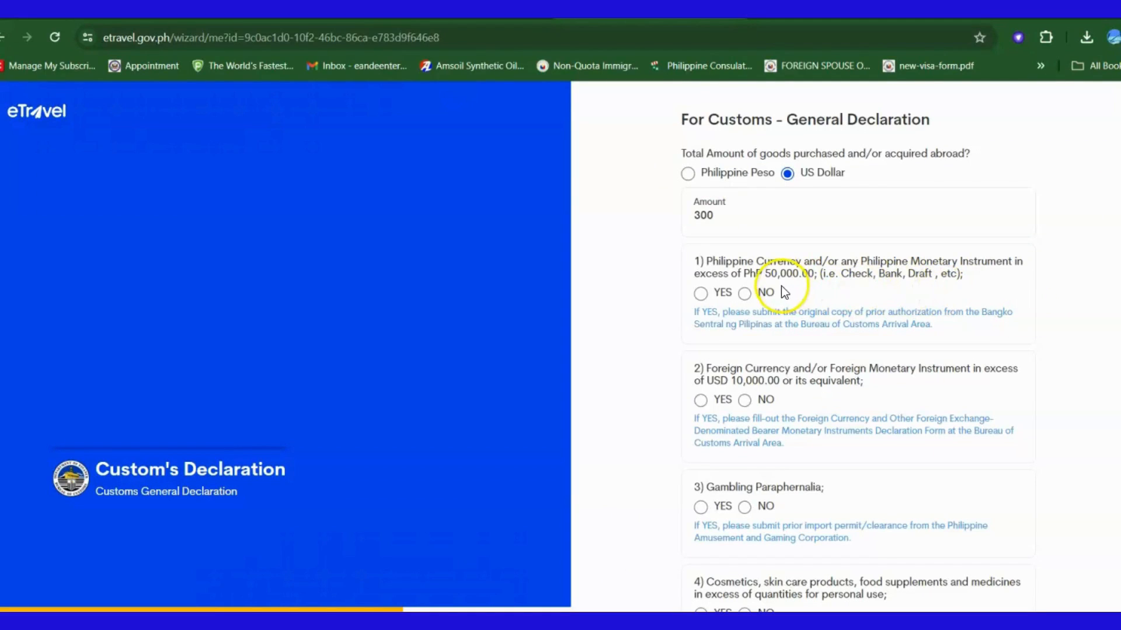
Answer No for Philippine currency over PhP 50,000, foreign currency over USD 10,000, and gambling paraphernalia
click(744, 294)
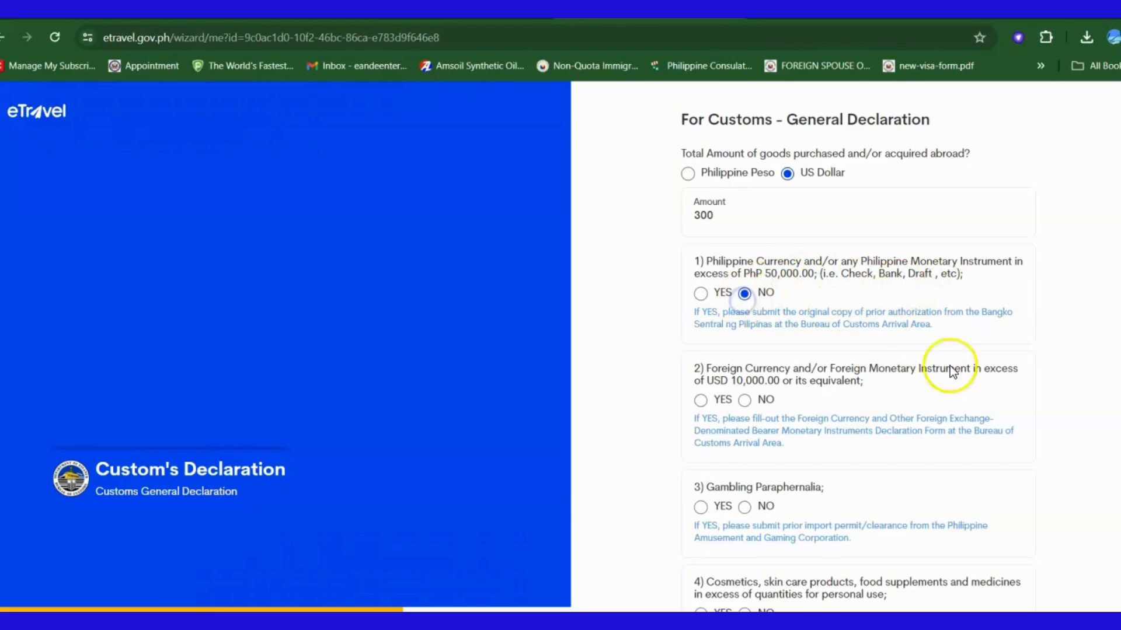
scroll(999, 403, down, 1)
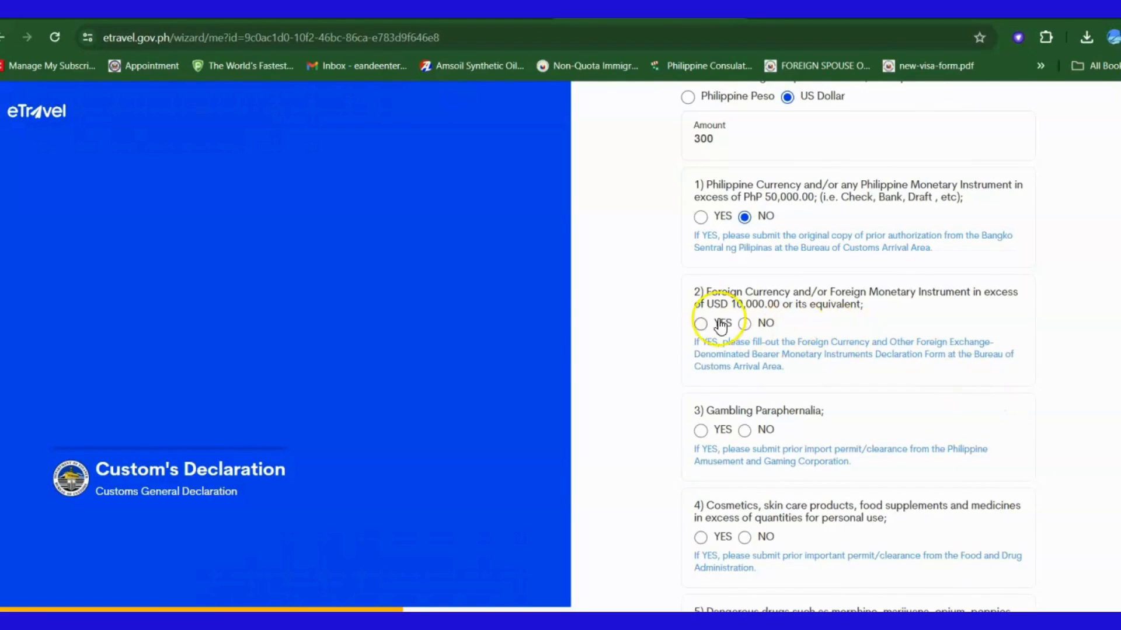
click(744, 323)
scroll(1000, 396, down, 1)
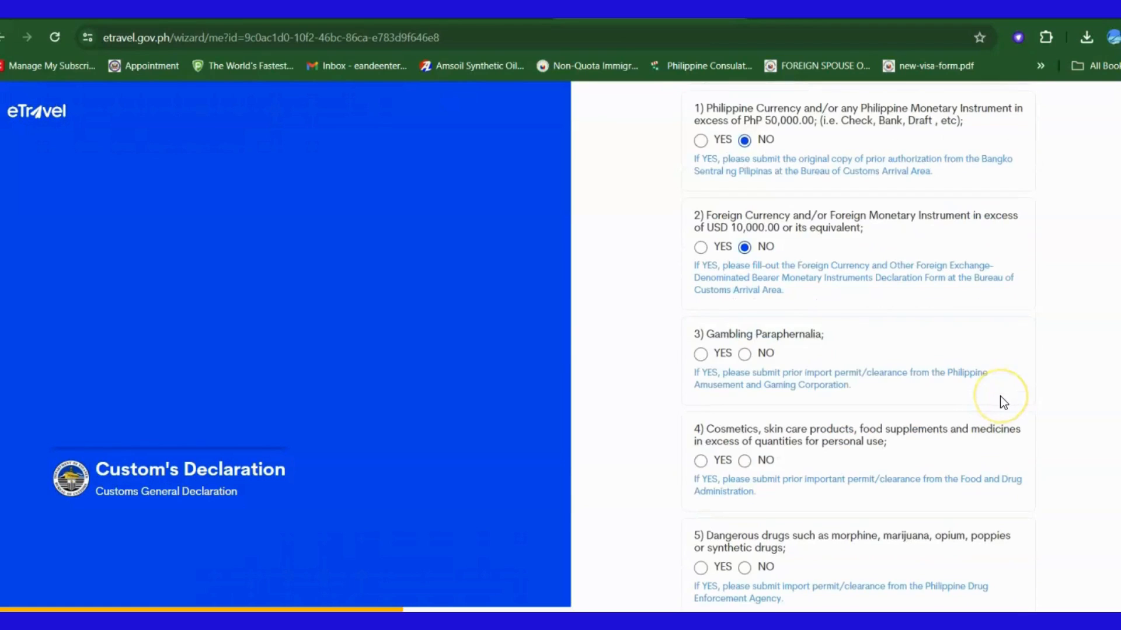
click(743, 357)
scroll(974, 388, down, 1)
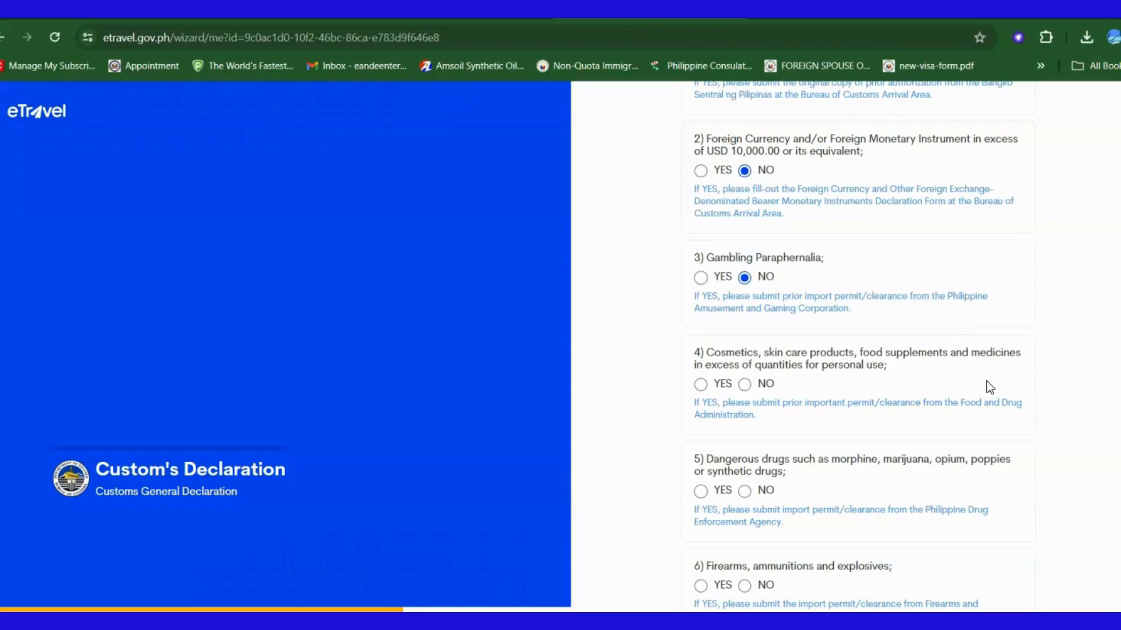
Answer No for excess cosmetics, supplements and medicines, for dangerous drugs, and for firearms, ammunition and explosives
click(744, 384)
scroll(987, 391, down, 3)
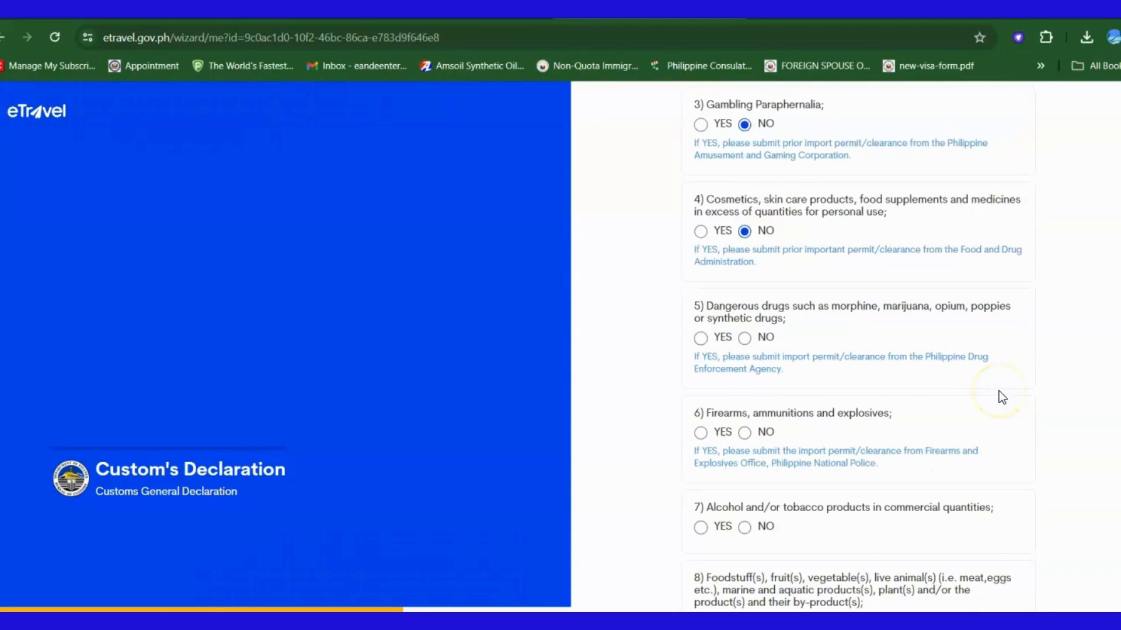
click(750, 337)
scroll(1012, 412, down, 2)
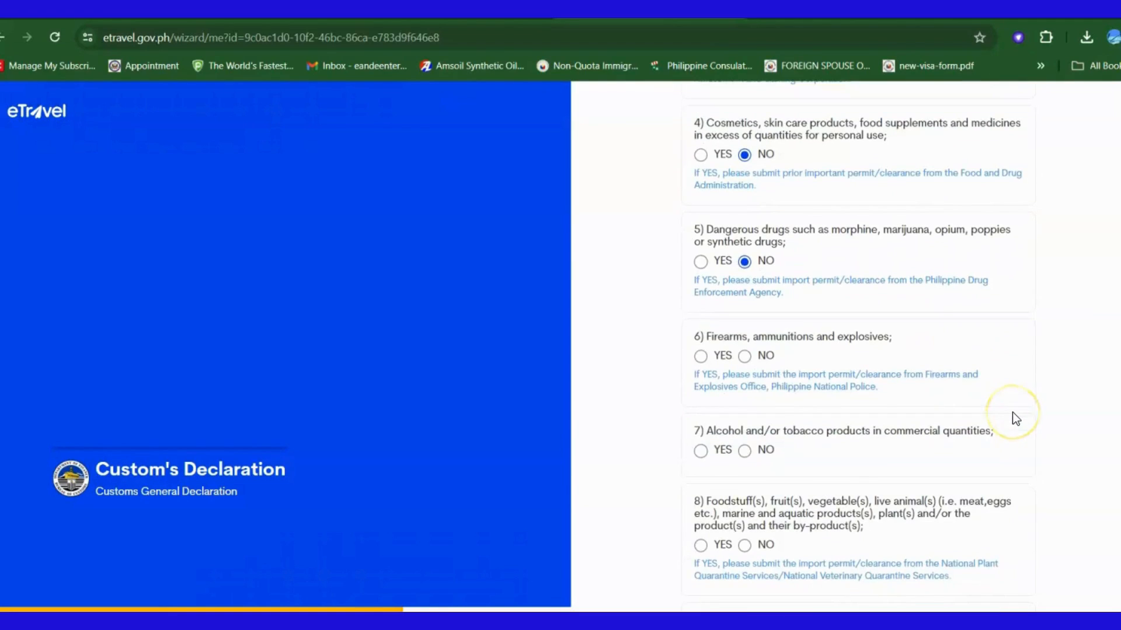
click(744, 359)
scroll(1009, 439, down, 2)
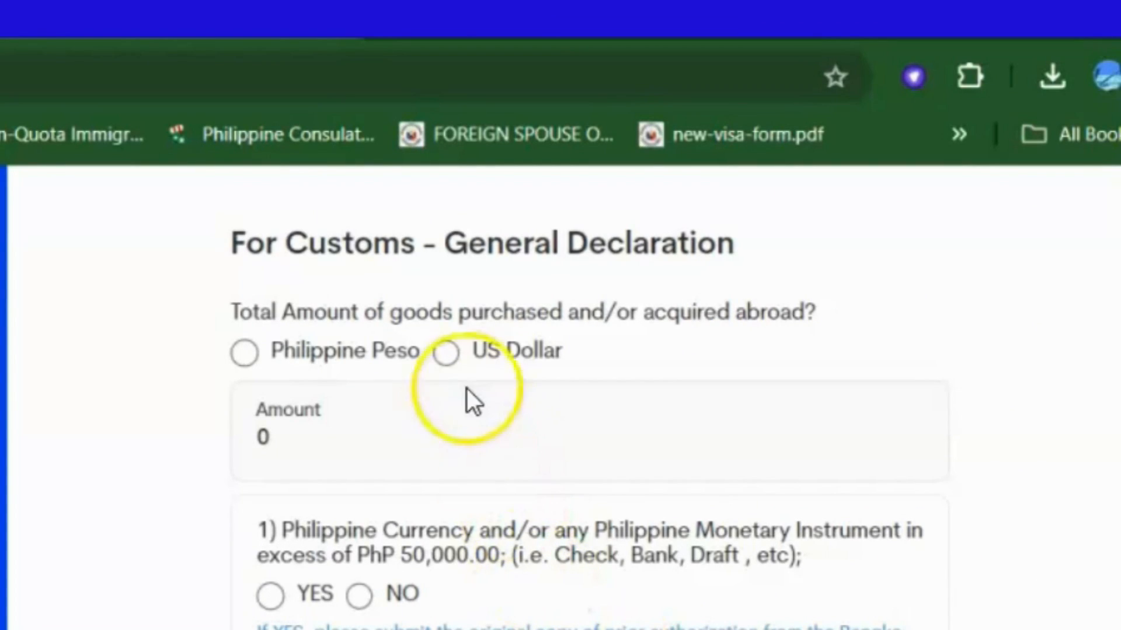
Choose US Dollar as the currency of the goods acquired abroad and replace the amount with 300
click(446, 355)
click(344, 437)
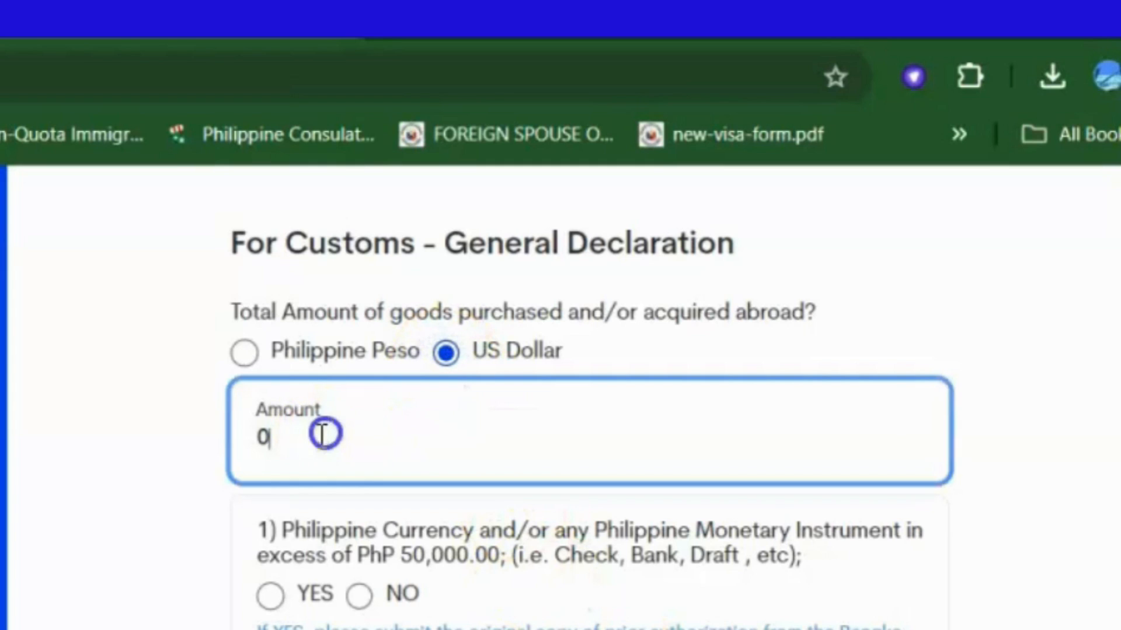
double_click(238, 438)
text(300)
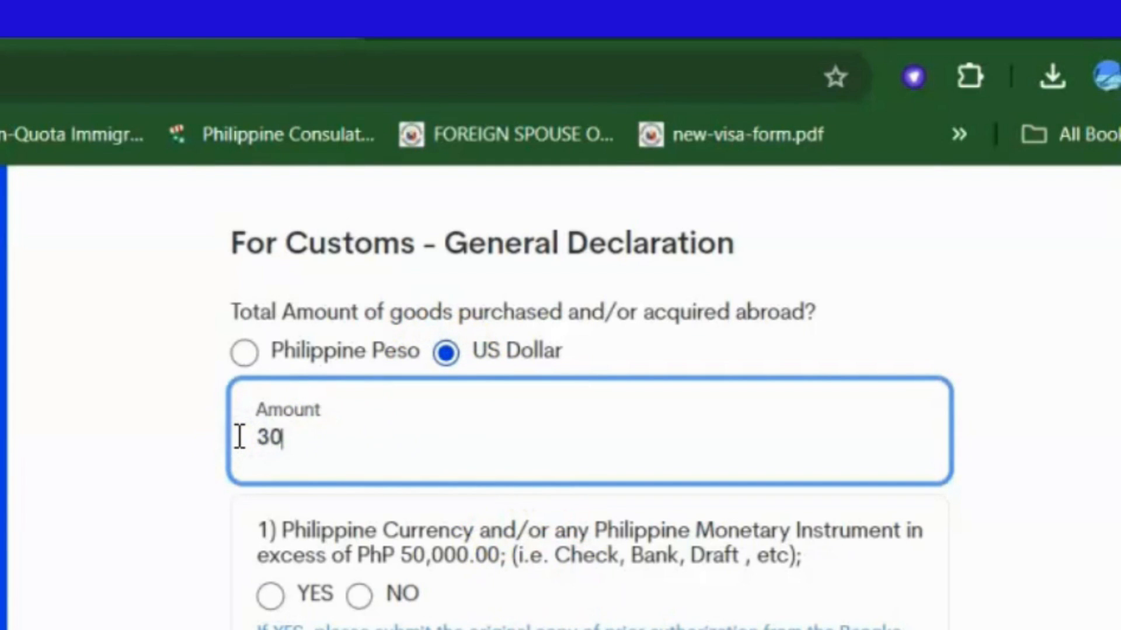
click(967, 601)
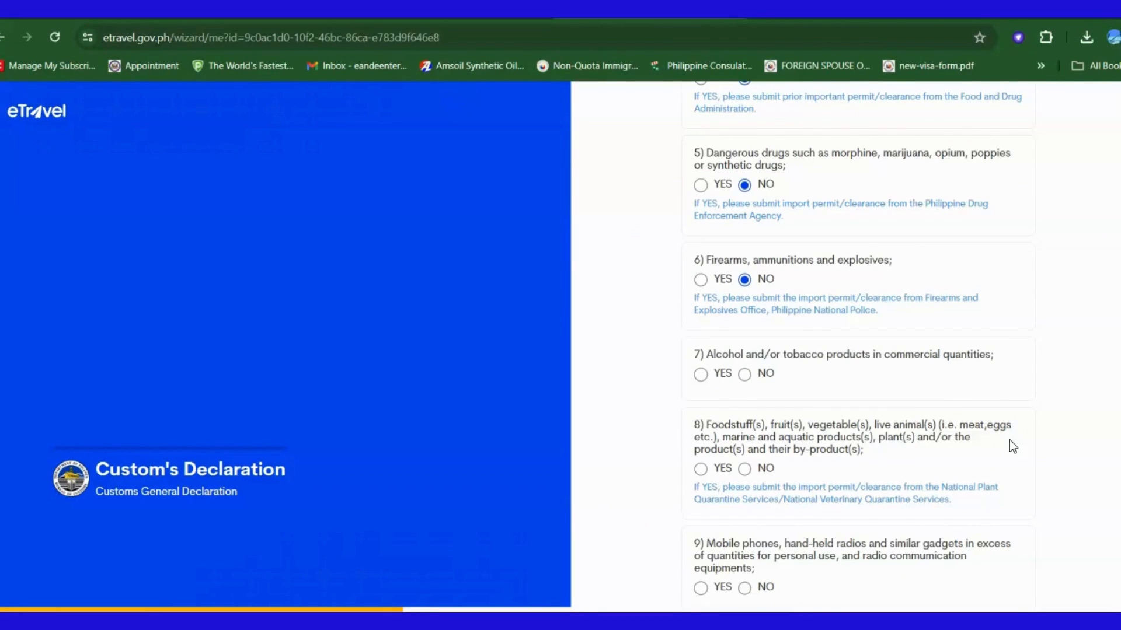
Answer No for alcohol and tobacco products in commercial quantities
click(744, 374)
scroll(1043, 460, down, 3)
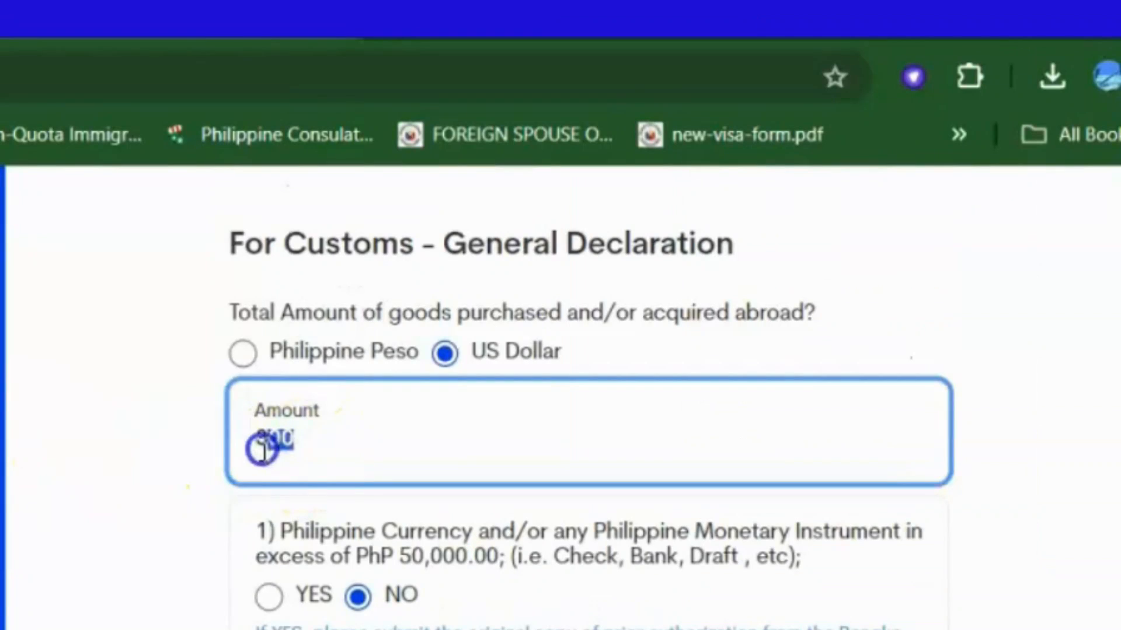
Set the amount of goods acquired abroad to 0 and proceed to the declaration attachments and signature
drag(261, 445, 216, 453)
key(BackSpace)
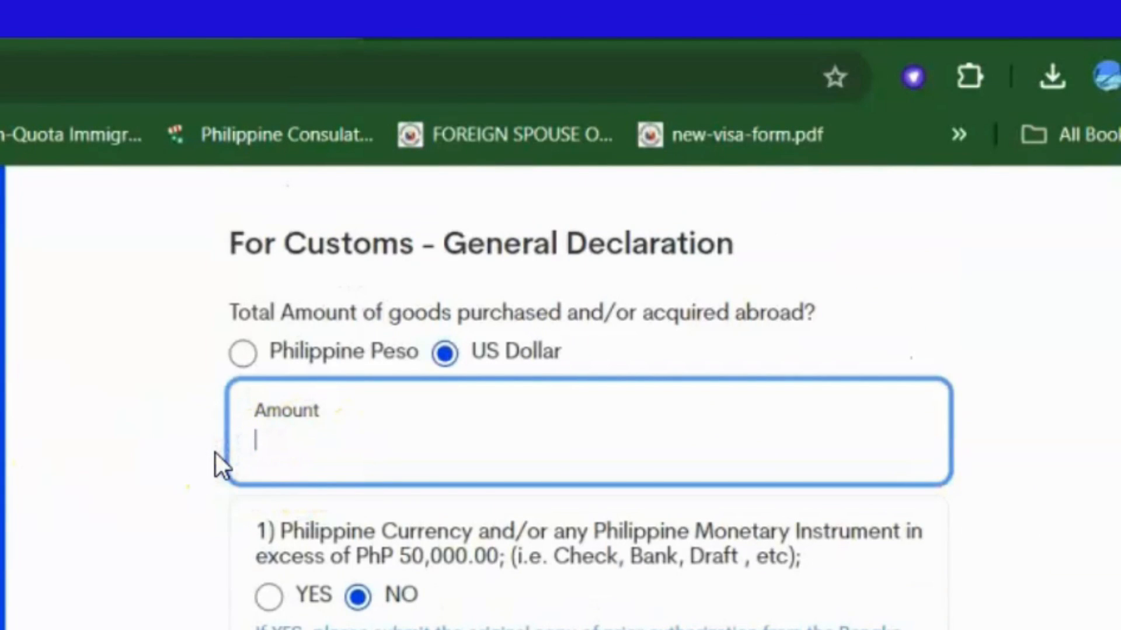
text(0)
click(1003, 622)
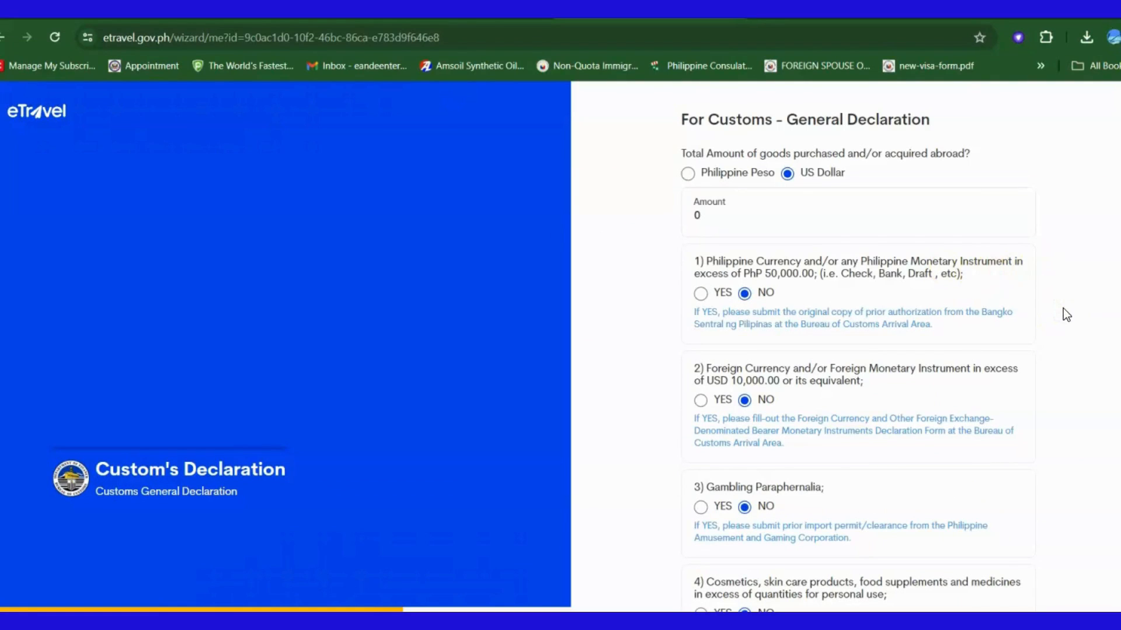
scroll(1002, 622, down, 5)
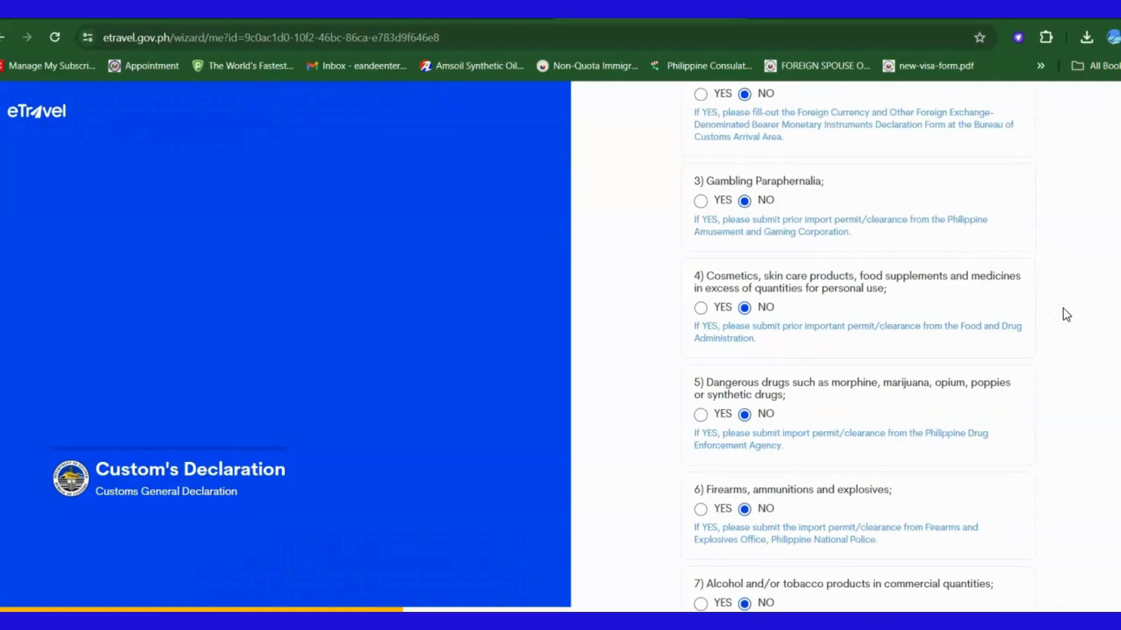
scroll(1063, 308, down, 6)
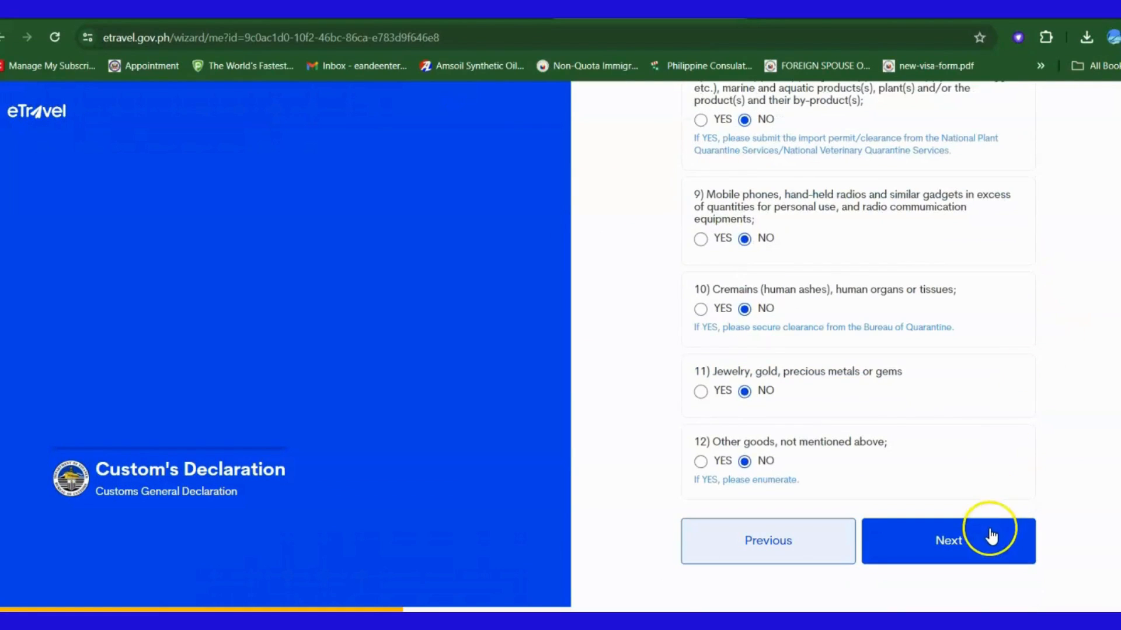
click(989, 531)
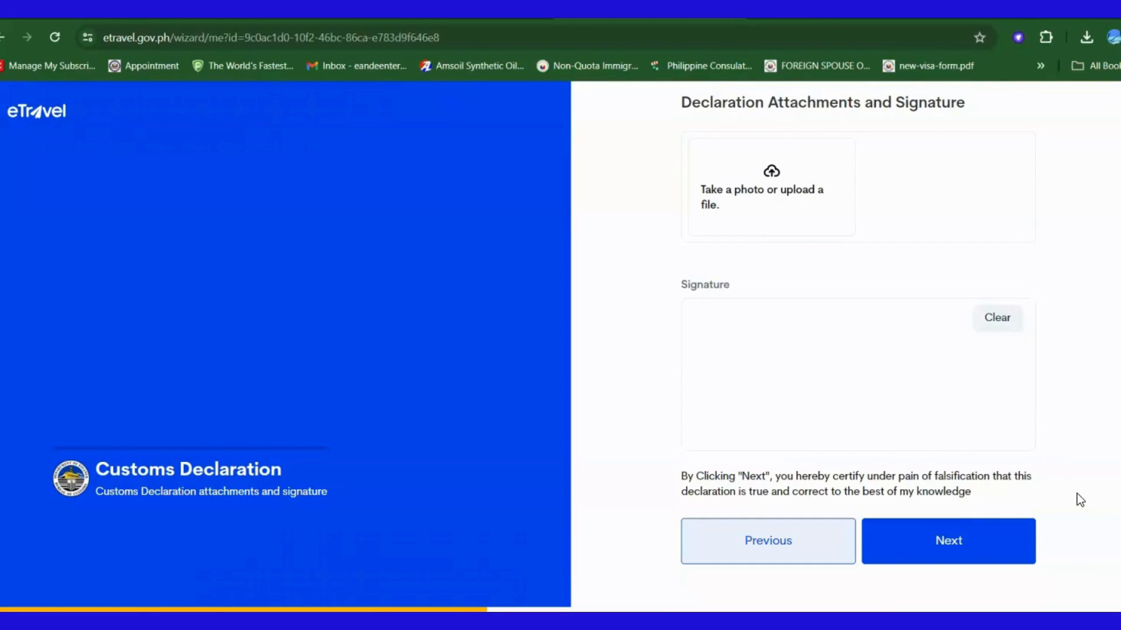
Go back to the general declaration and set the amount of goods acquired abroad to 200 US dollars
click(752, 543)
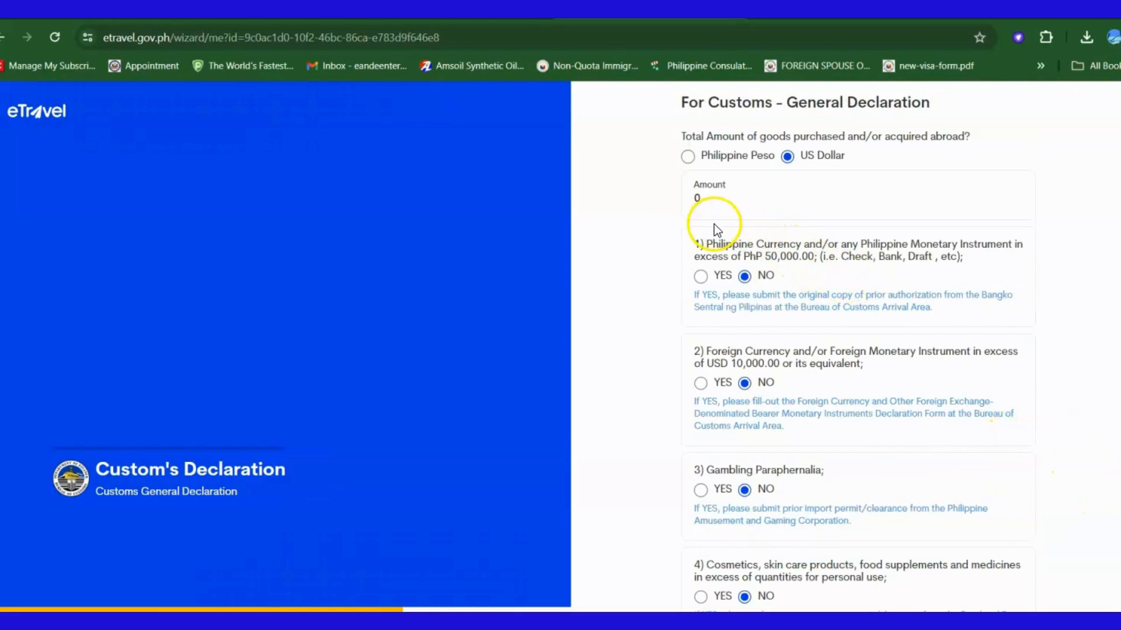
drag(710, 199, 682, 203)
text(200)
scroll(1077, 376, down, 4)
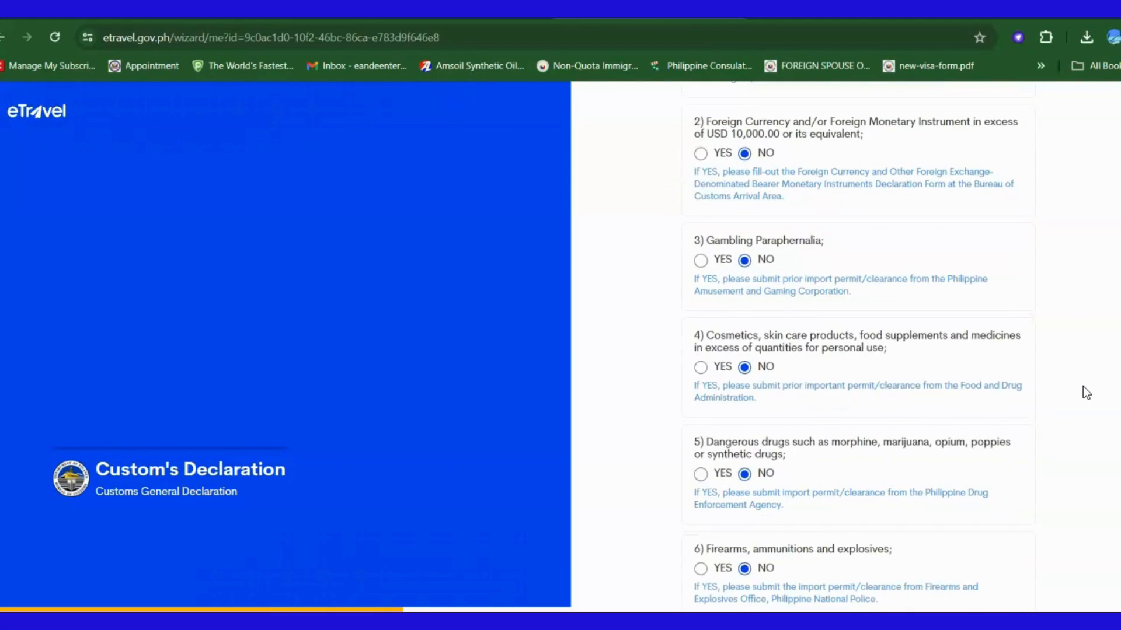
scroll(1083, 386, down, 4)
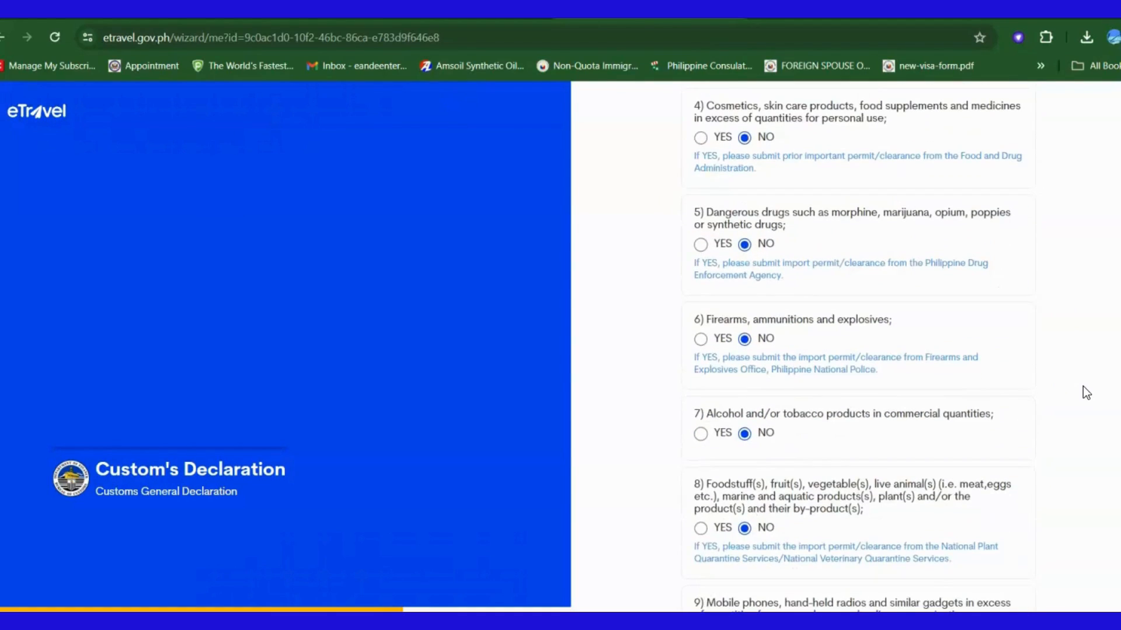
scroll(1049, 493, down, 1)
scroll(1049, 492, up, 2)
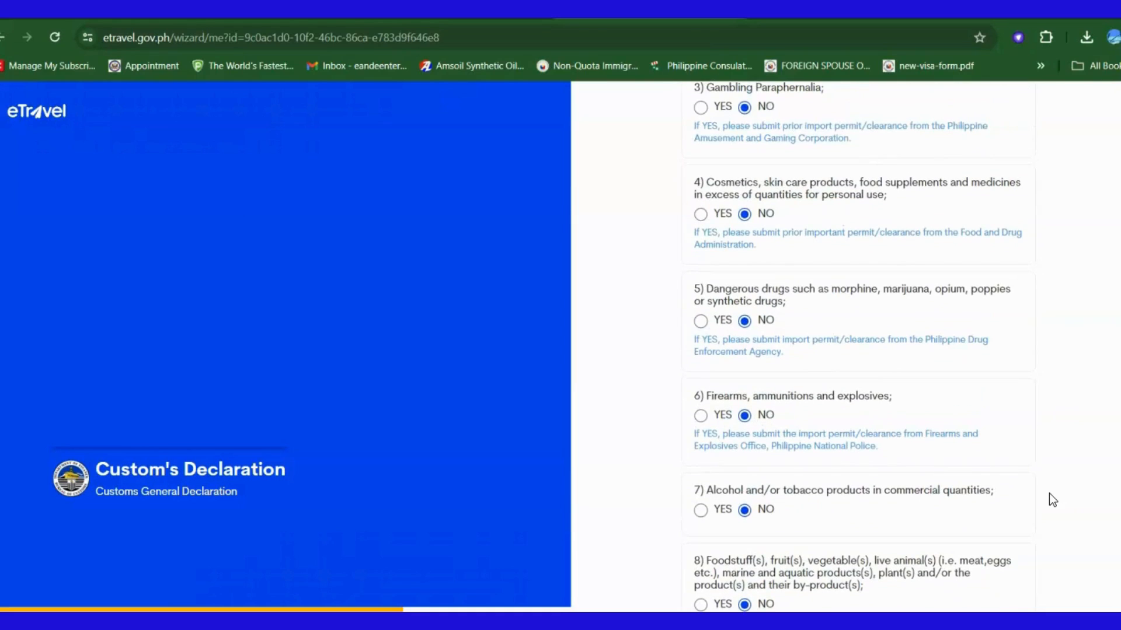
Answer Yes for cosmetics, skin care products, food supplements and medicines beyond personal use, and start a new item entry for them
click(701, 214)
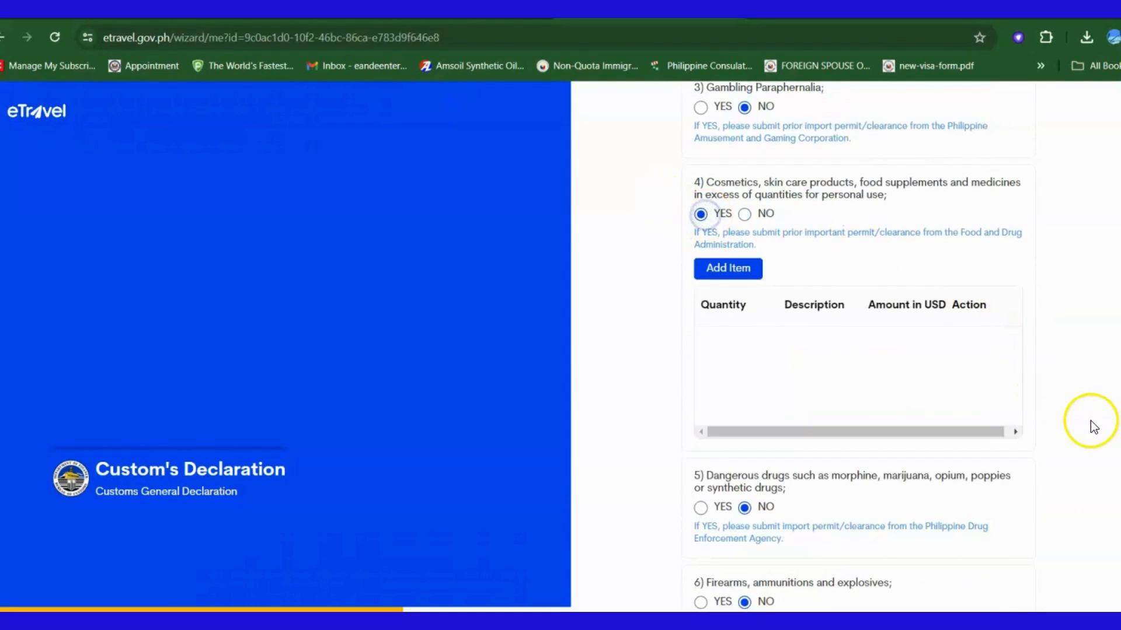
scroll(1094, 461, down, 1)
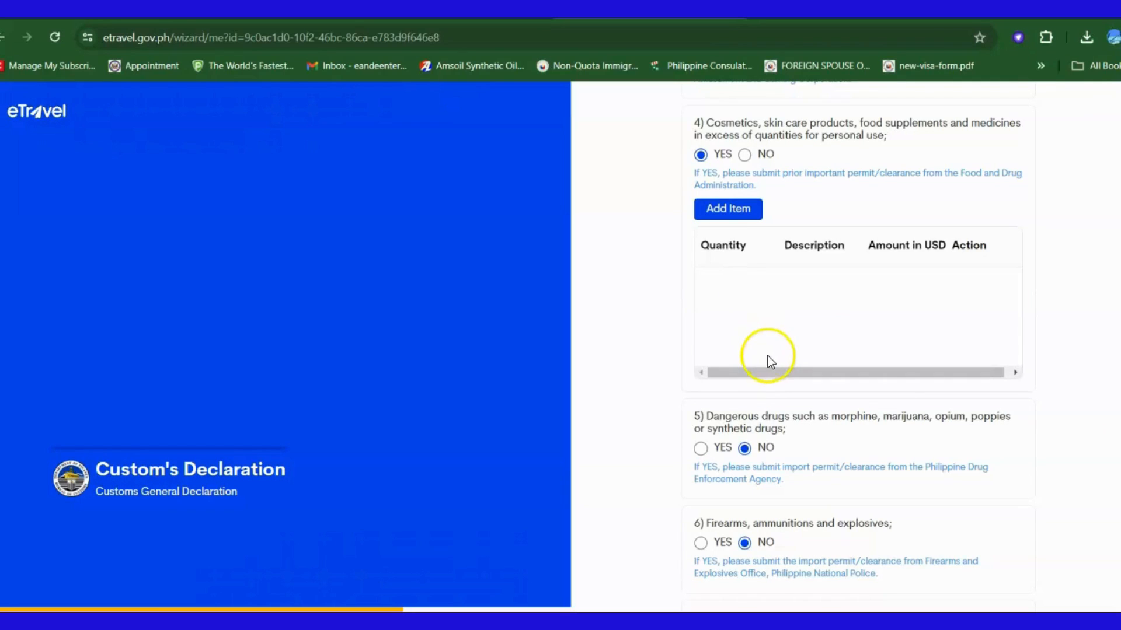
drag(763, 370, 727, 369)
click(717, 217)
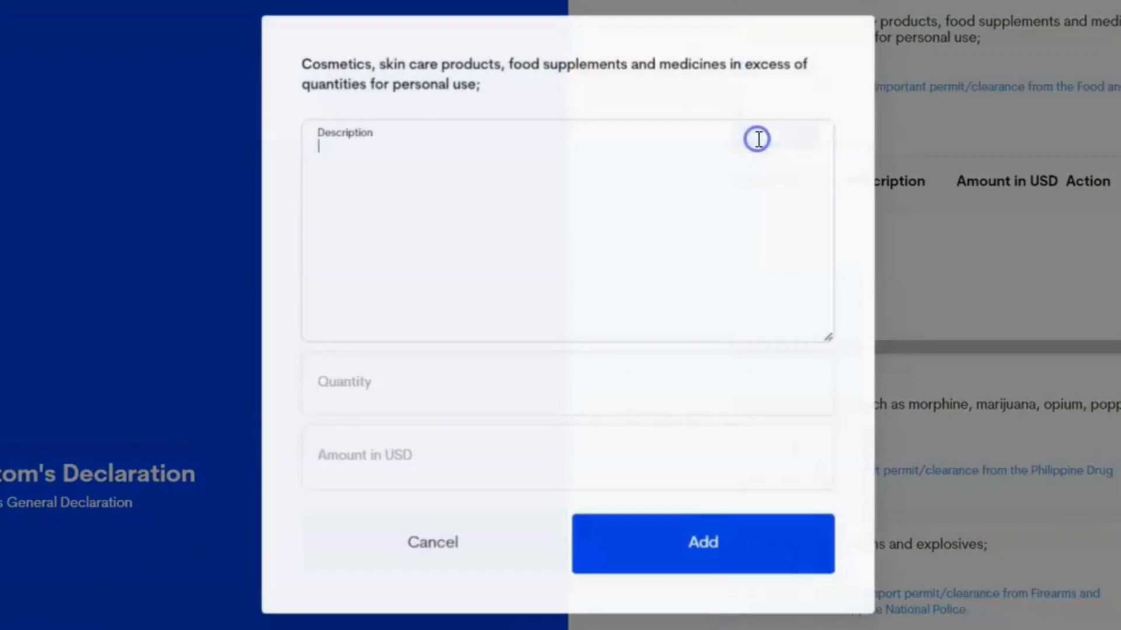
Add the declared item with the description Cosmetics, quantity 5 and an amount of 150 USD
click(679, 234)
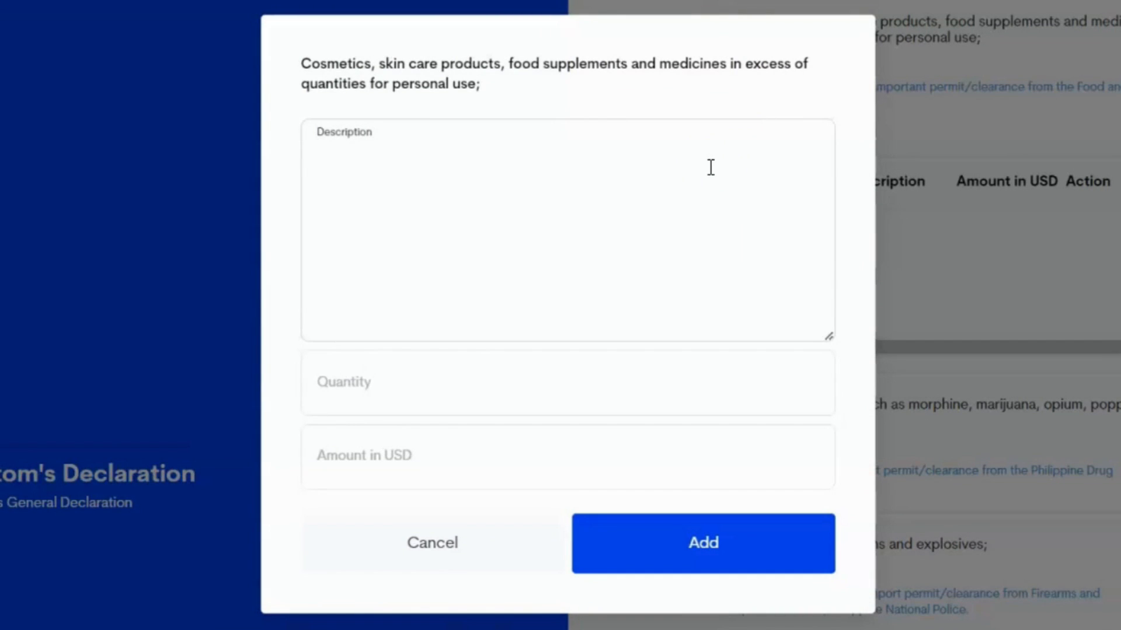
text(Cosmetic)
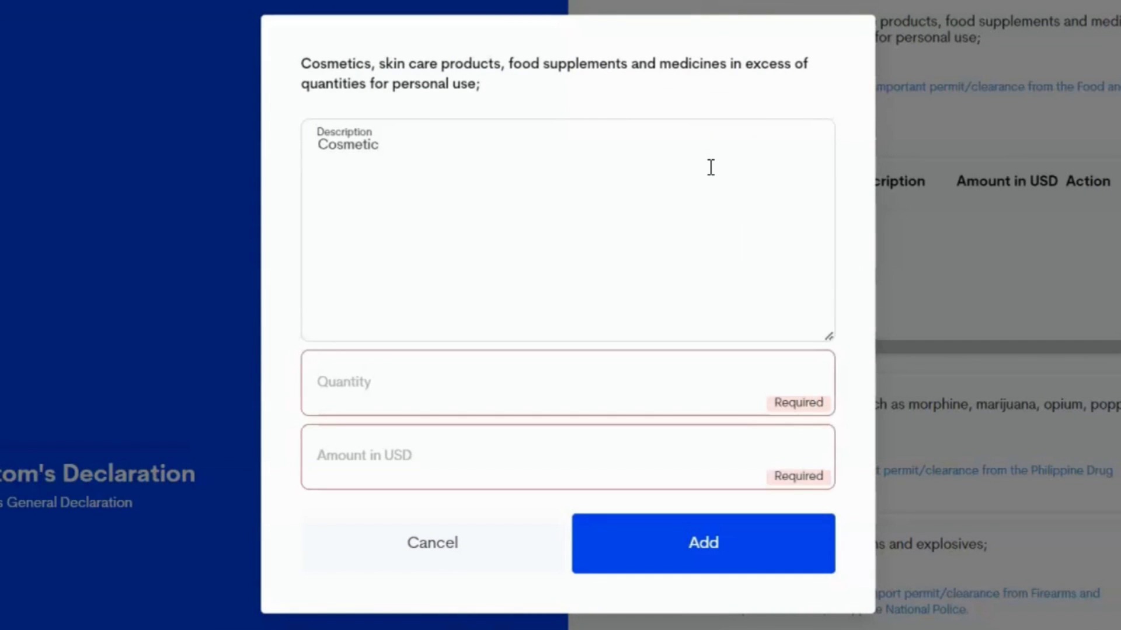
text(s)
click(653, 387)
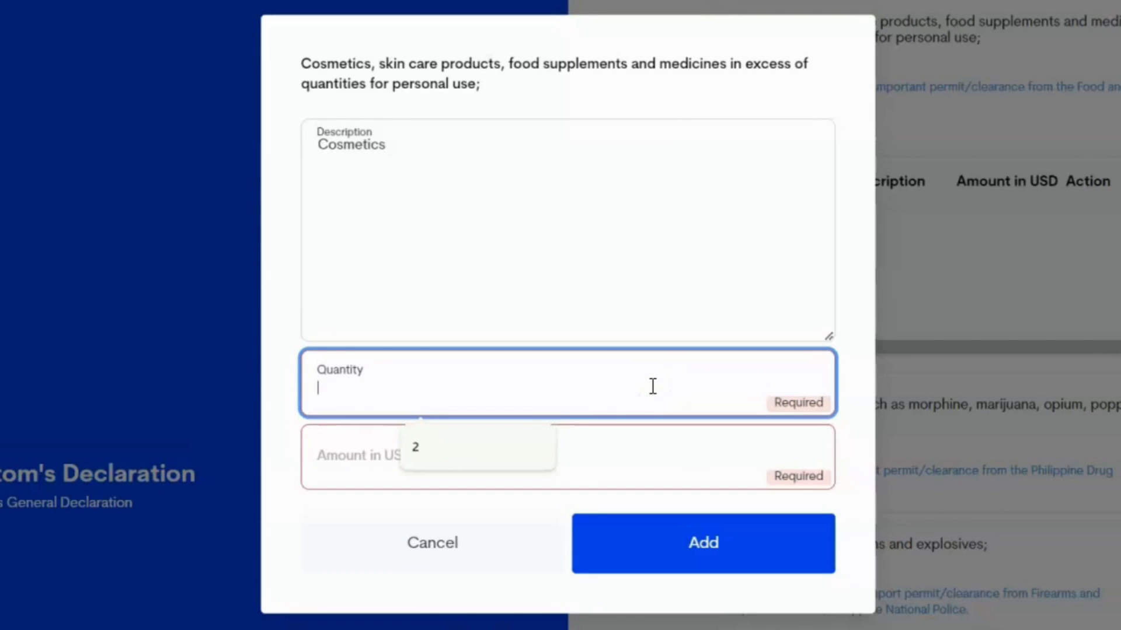
text(5)
click(547, 454)
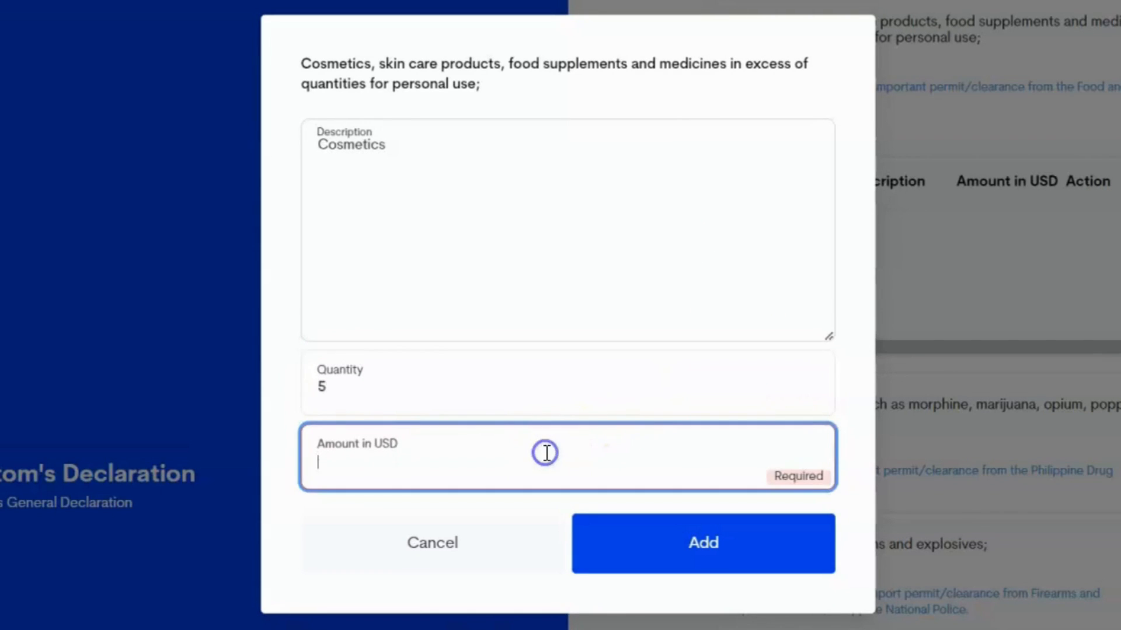
text(150)
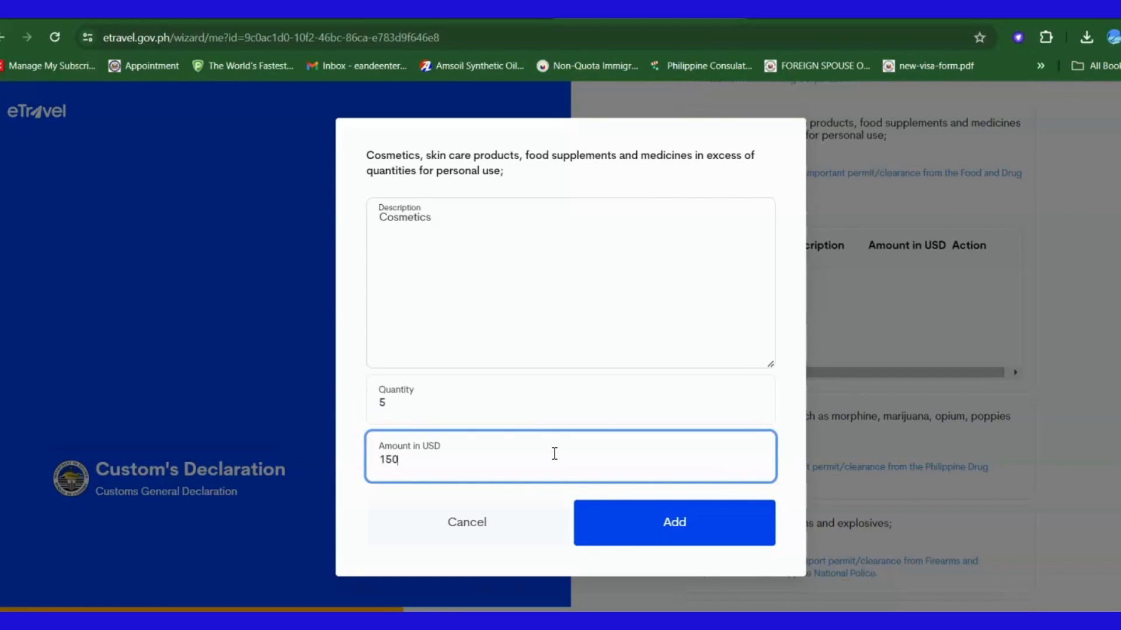
click(611, 544)
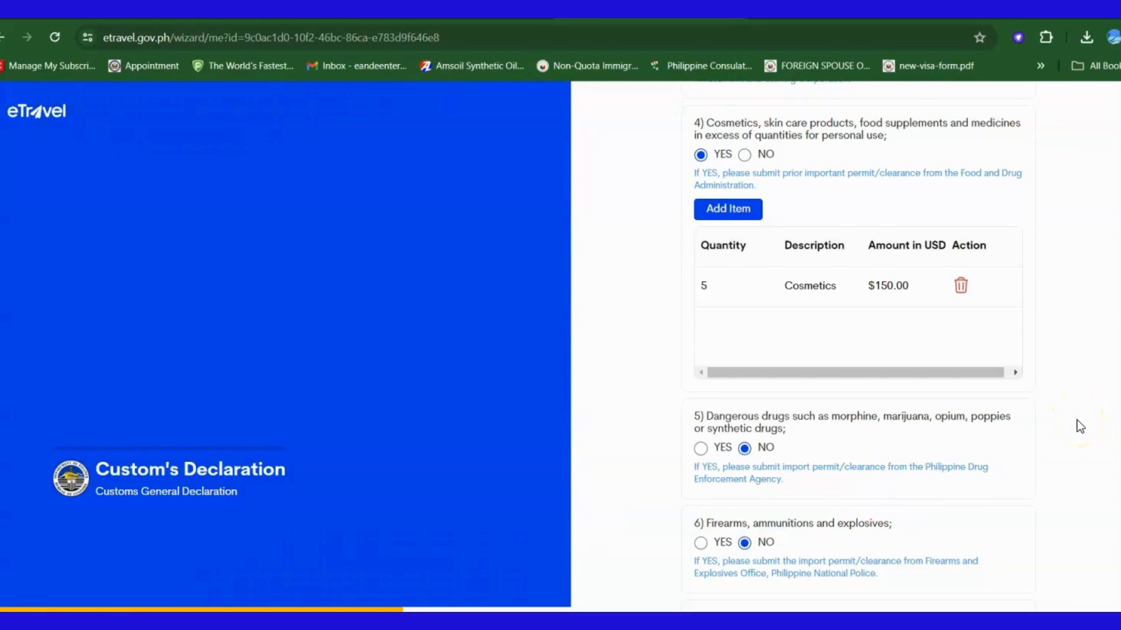
Proceed to the declaration attachments and upload the photo 97e15cda3d60af11051f293f40635a04.jpg from the Downloads folder
scroll(1081, 426, down, 10)
click(992, 544)
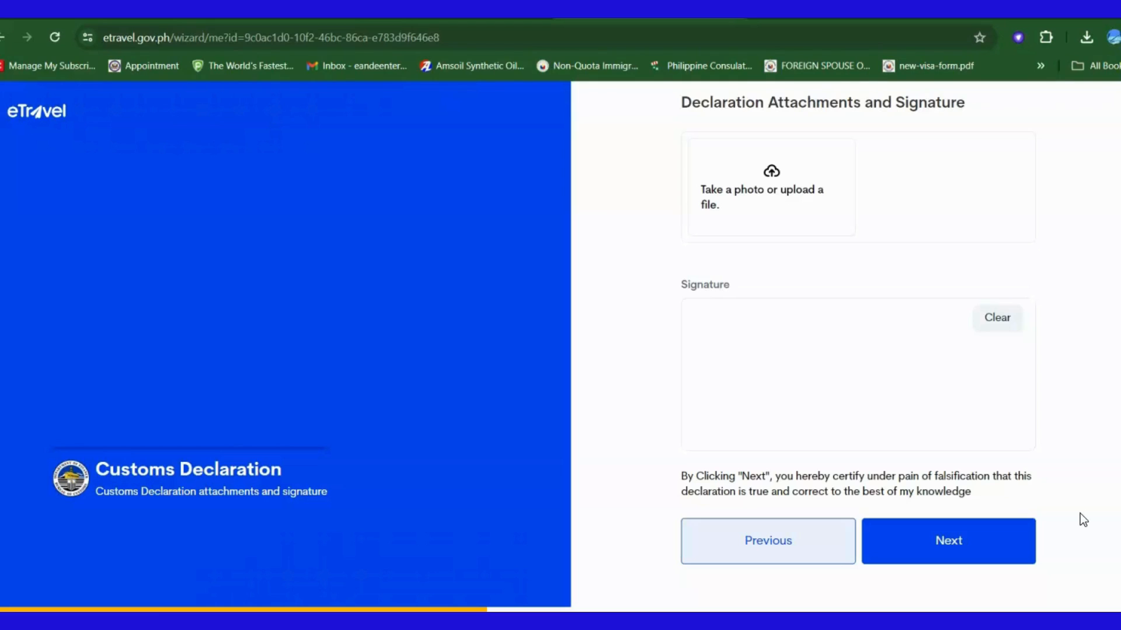
click(746, 203)
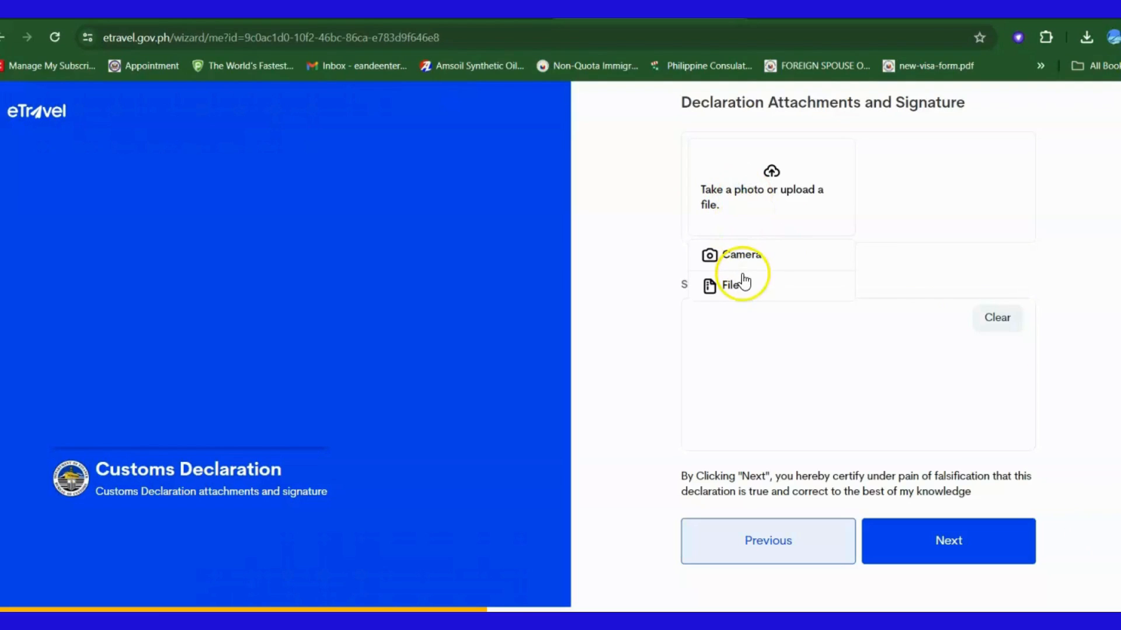
click(731, 294)
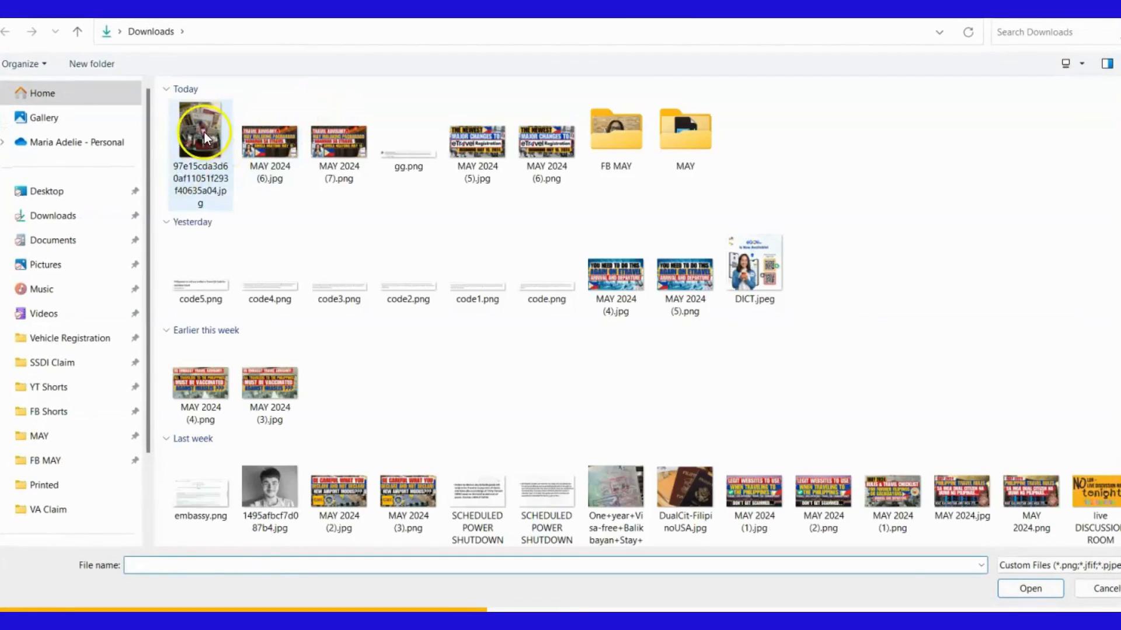
click(203, 133)
click(1009, 589)
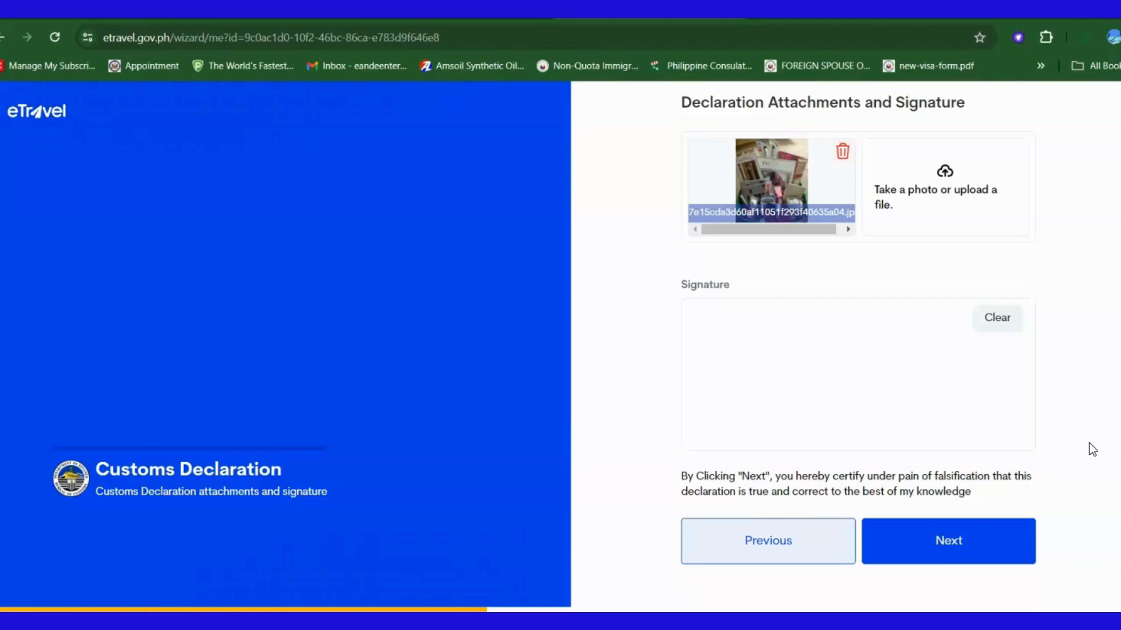
Draw a freehand signature in the signature area and proceed to the travel declaration summary
mouse_move(801, 336)
mouse_down()
mouse_move(783, 380)
mouse_move(906, 384)
mouse_up()
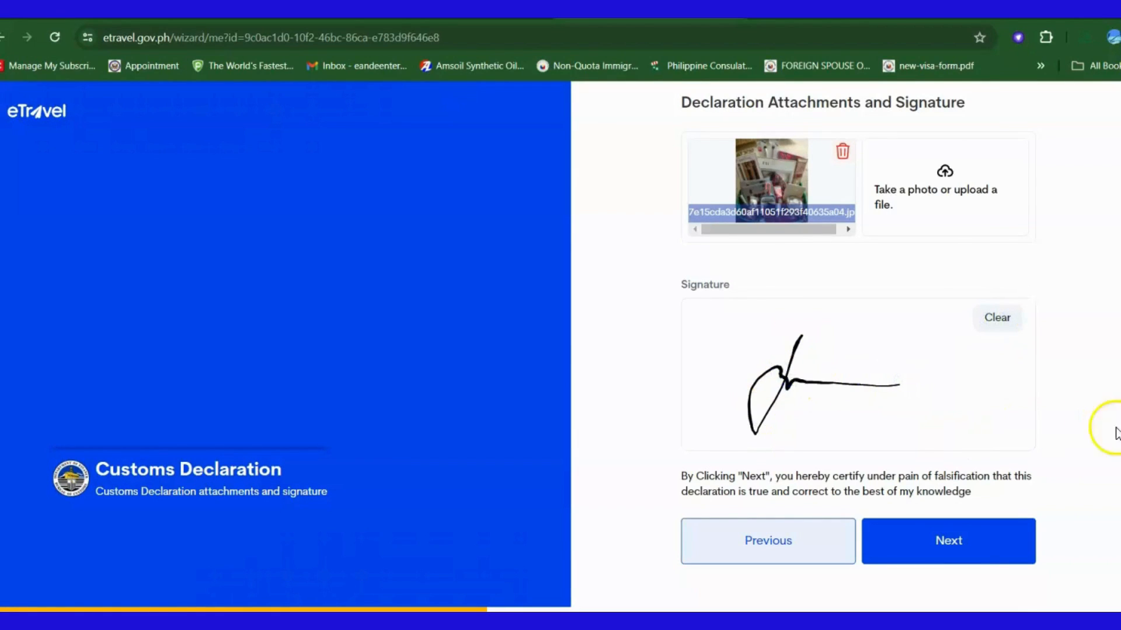
click(1009, 547)
click(1011, 551)
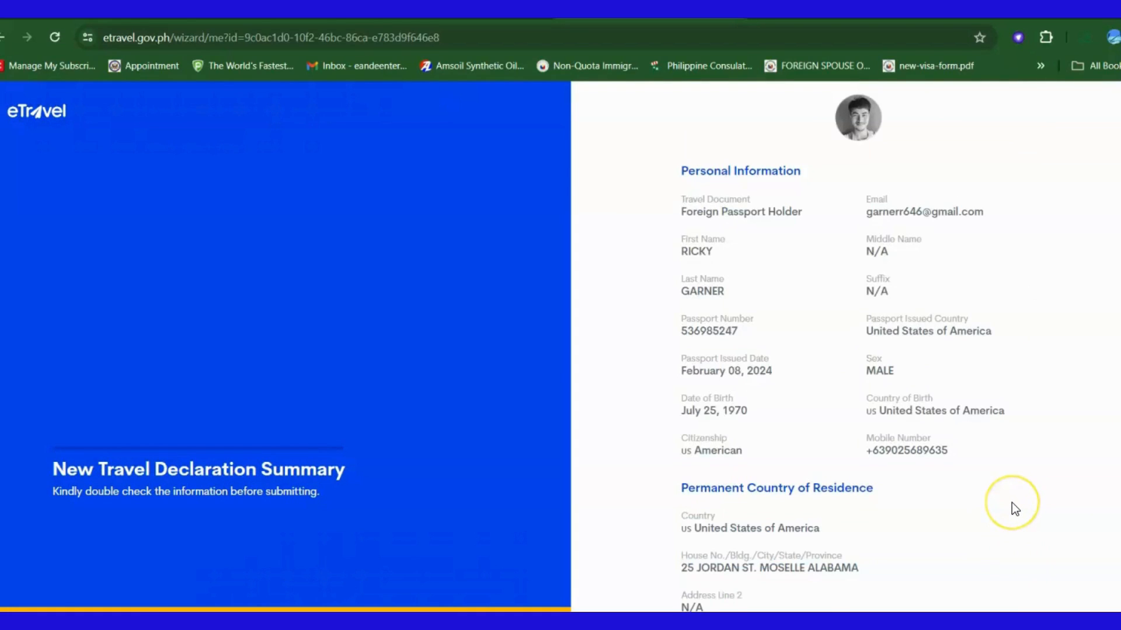
Review the travel declaration summary through to the attachments, submit the declaration and view the issued QR code
scroll(1010, 504, down, 12)
scroll(1012, 503, down, 14)
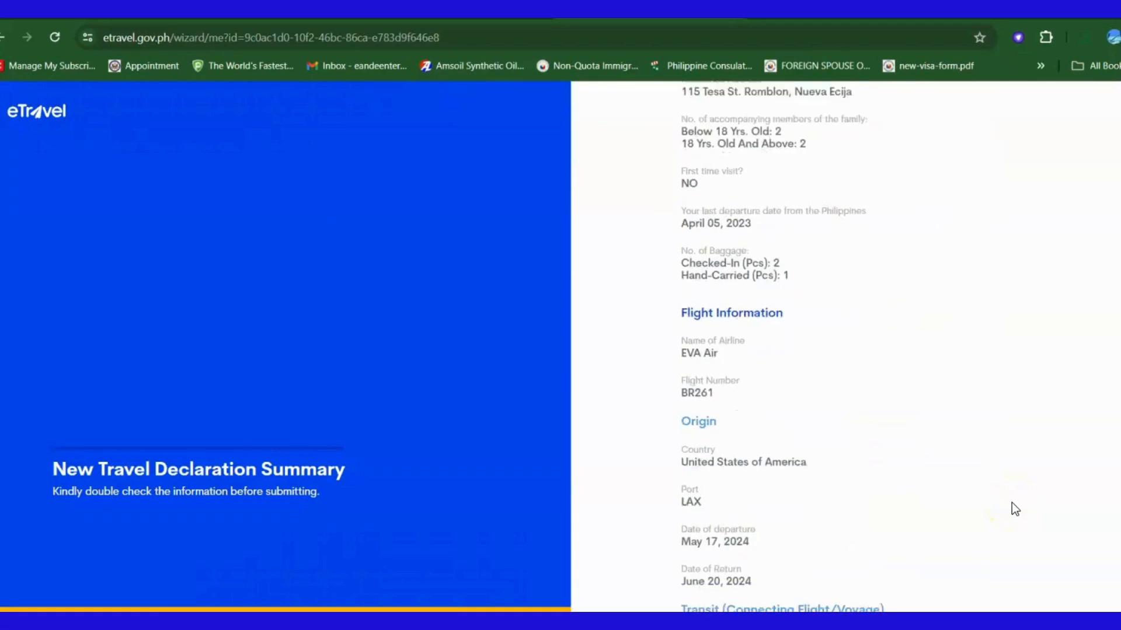
scroll(1011, 502, down, 4)
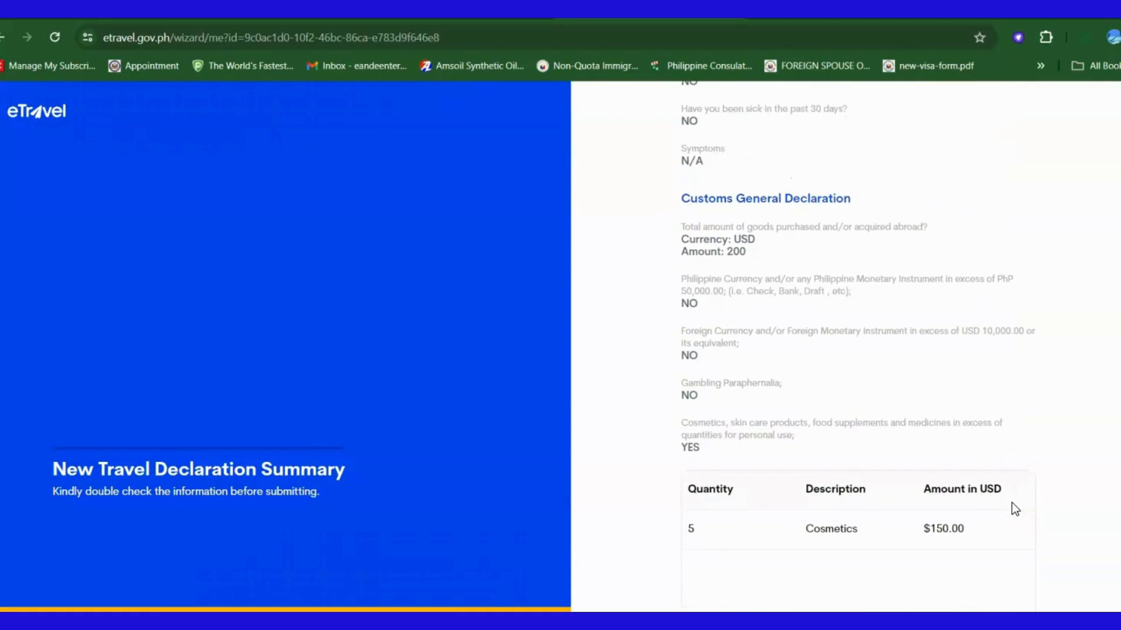
scroll(1011, 502, down, 6)
scroll(1011, 502, down, 8)
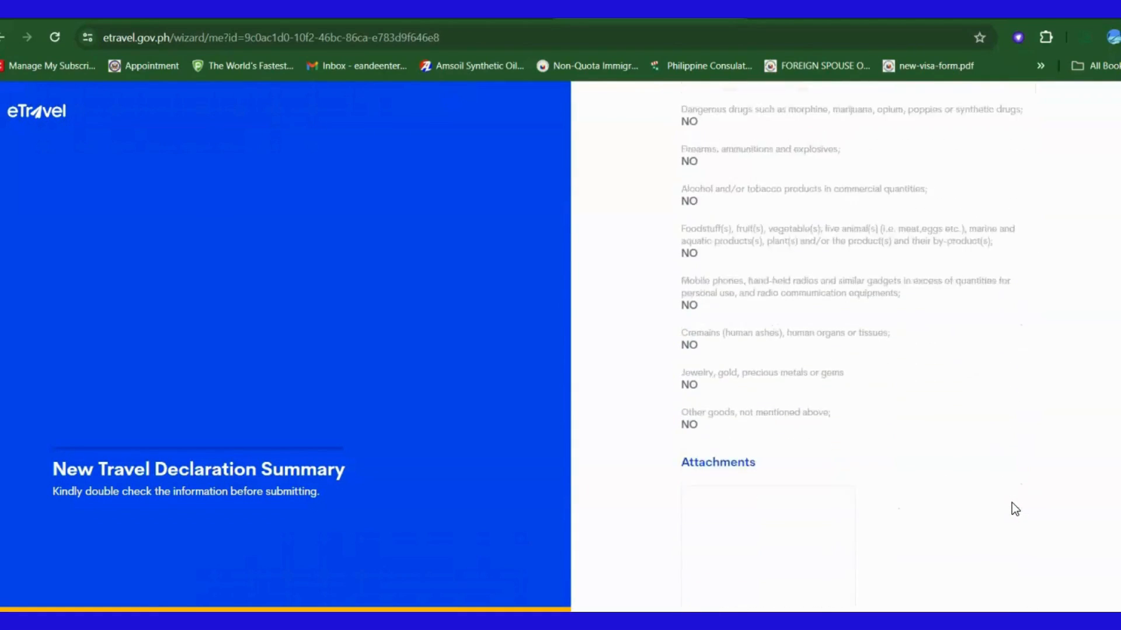
click(992, 543)
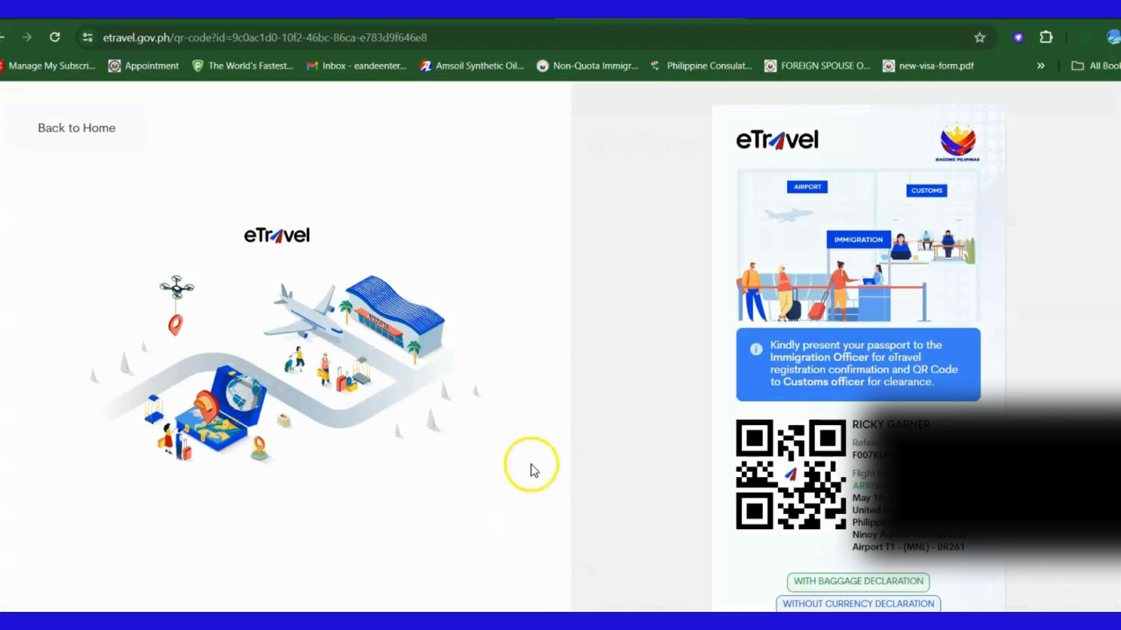
scroll(591, 419, down, 1)
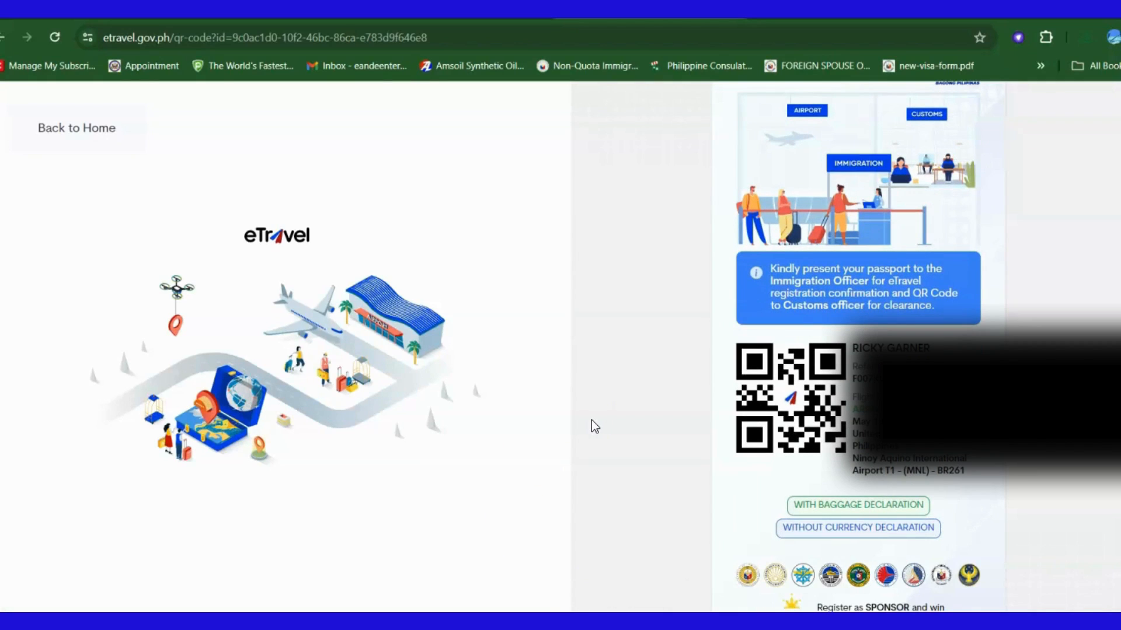